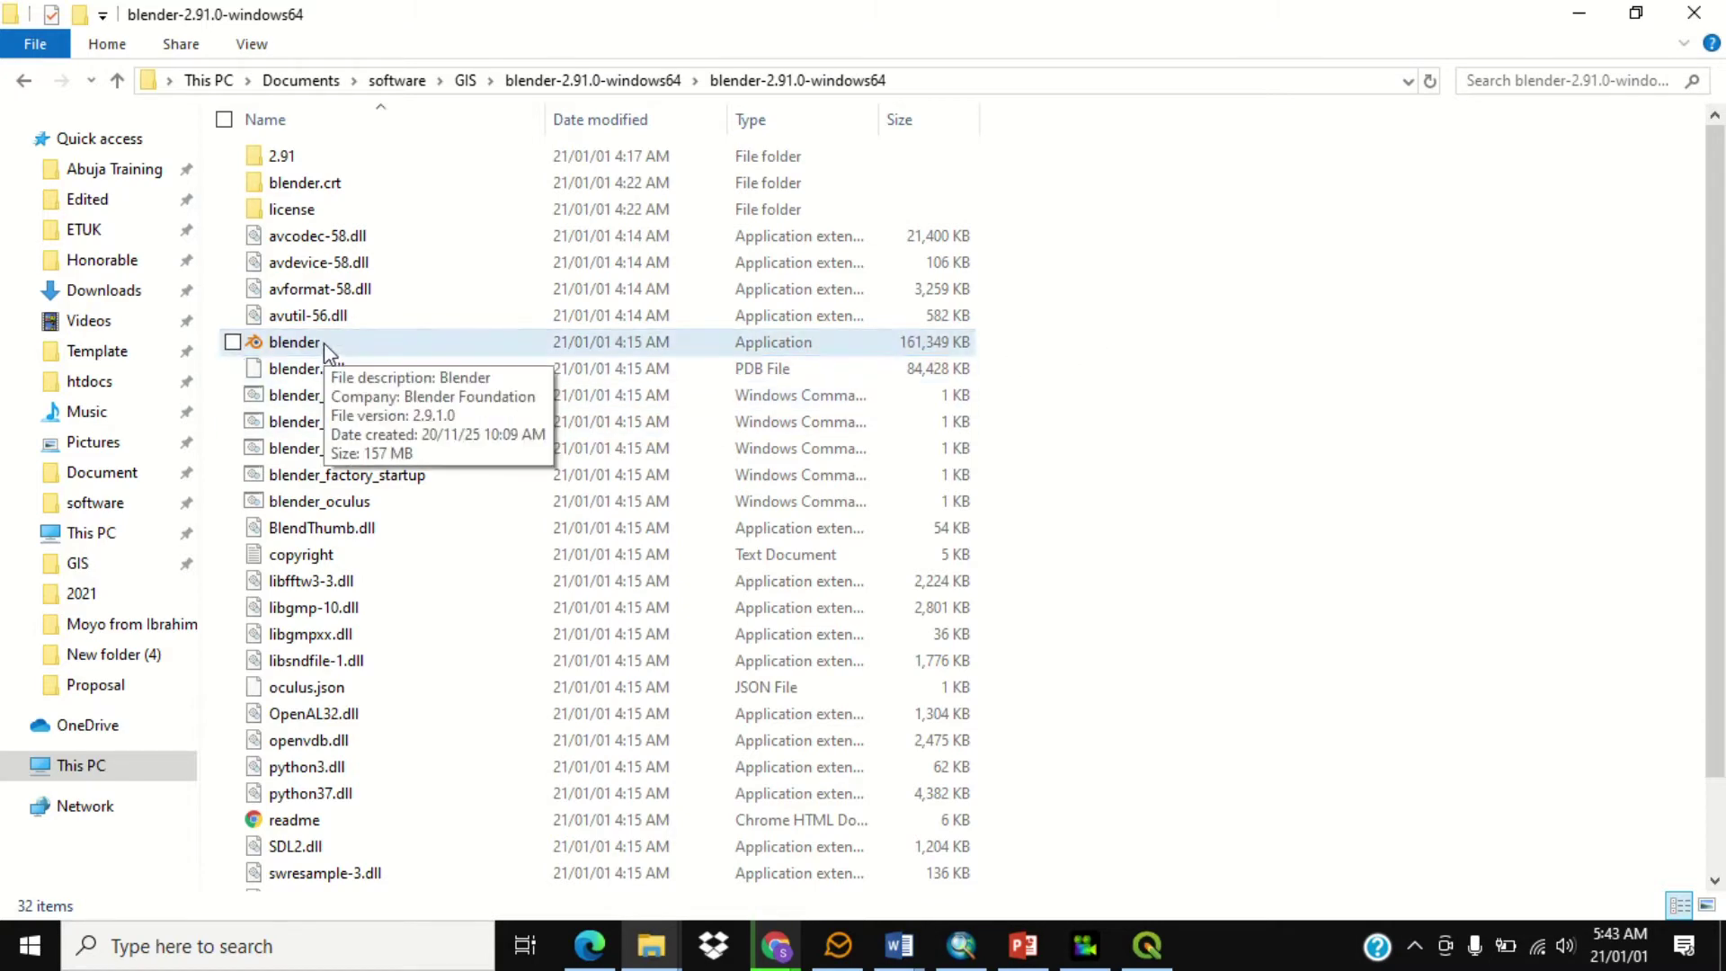
- Launch blender.exe from the blender-2.91.0-windows64 folder, allowing it past the security warning
double_click(324, 342)
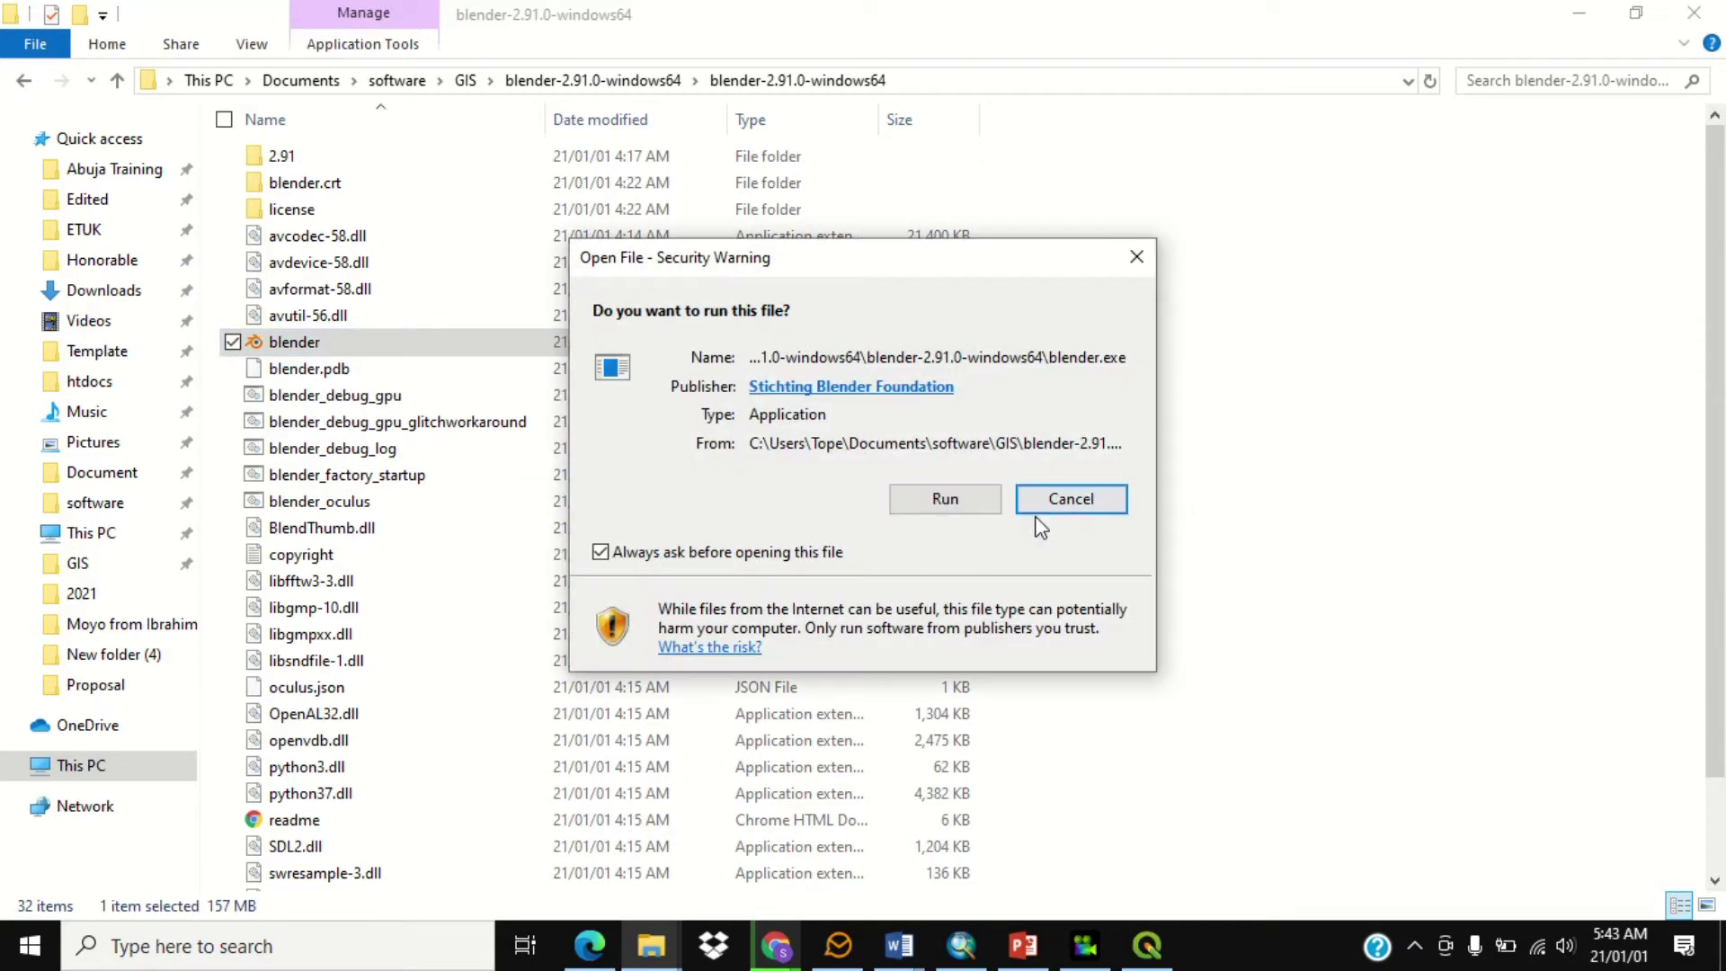
click(989, 509)
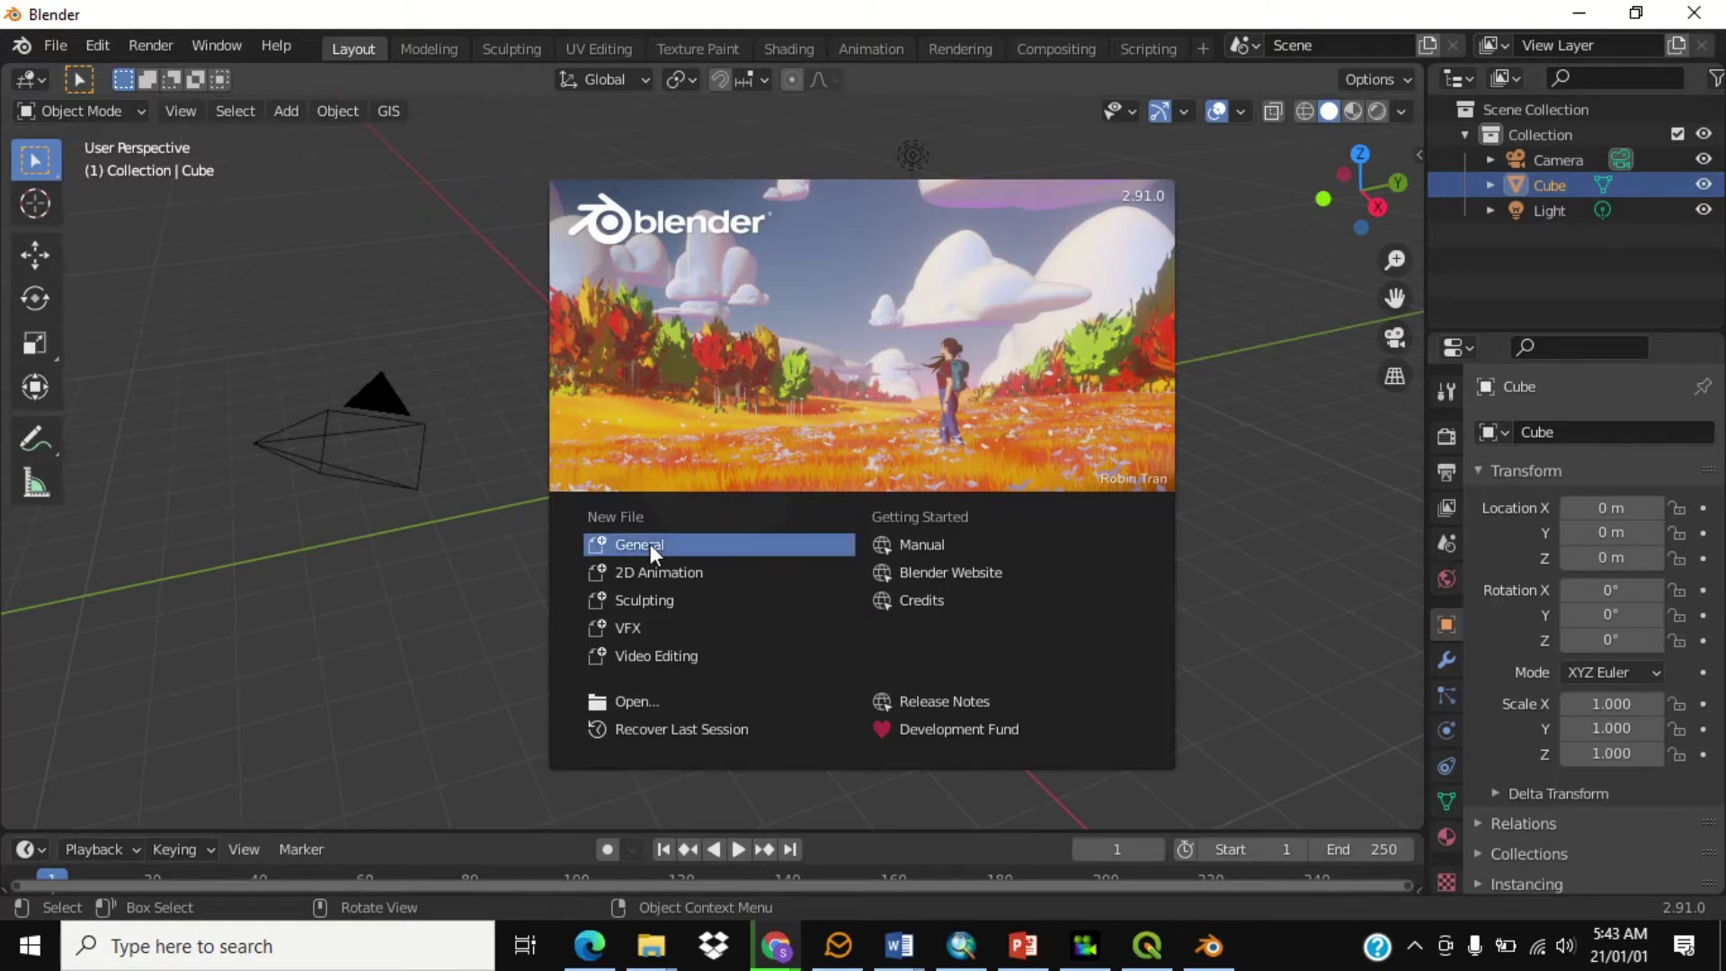
- Start a General scene and show the GIS add-on's Web geodata submenu
click(650, 543)
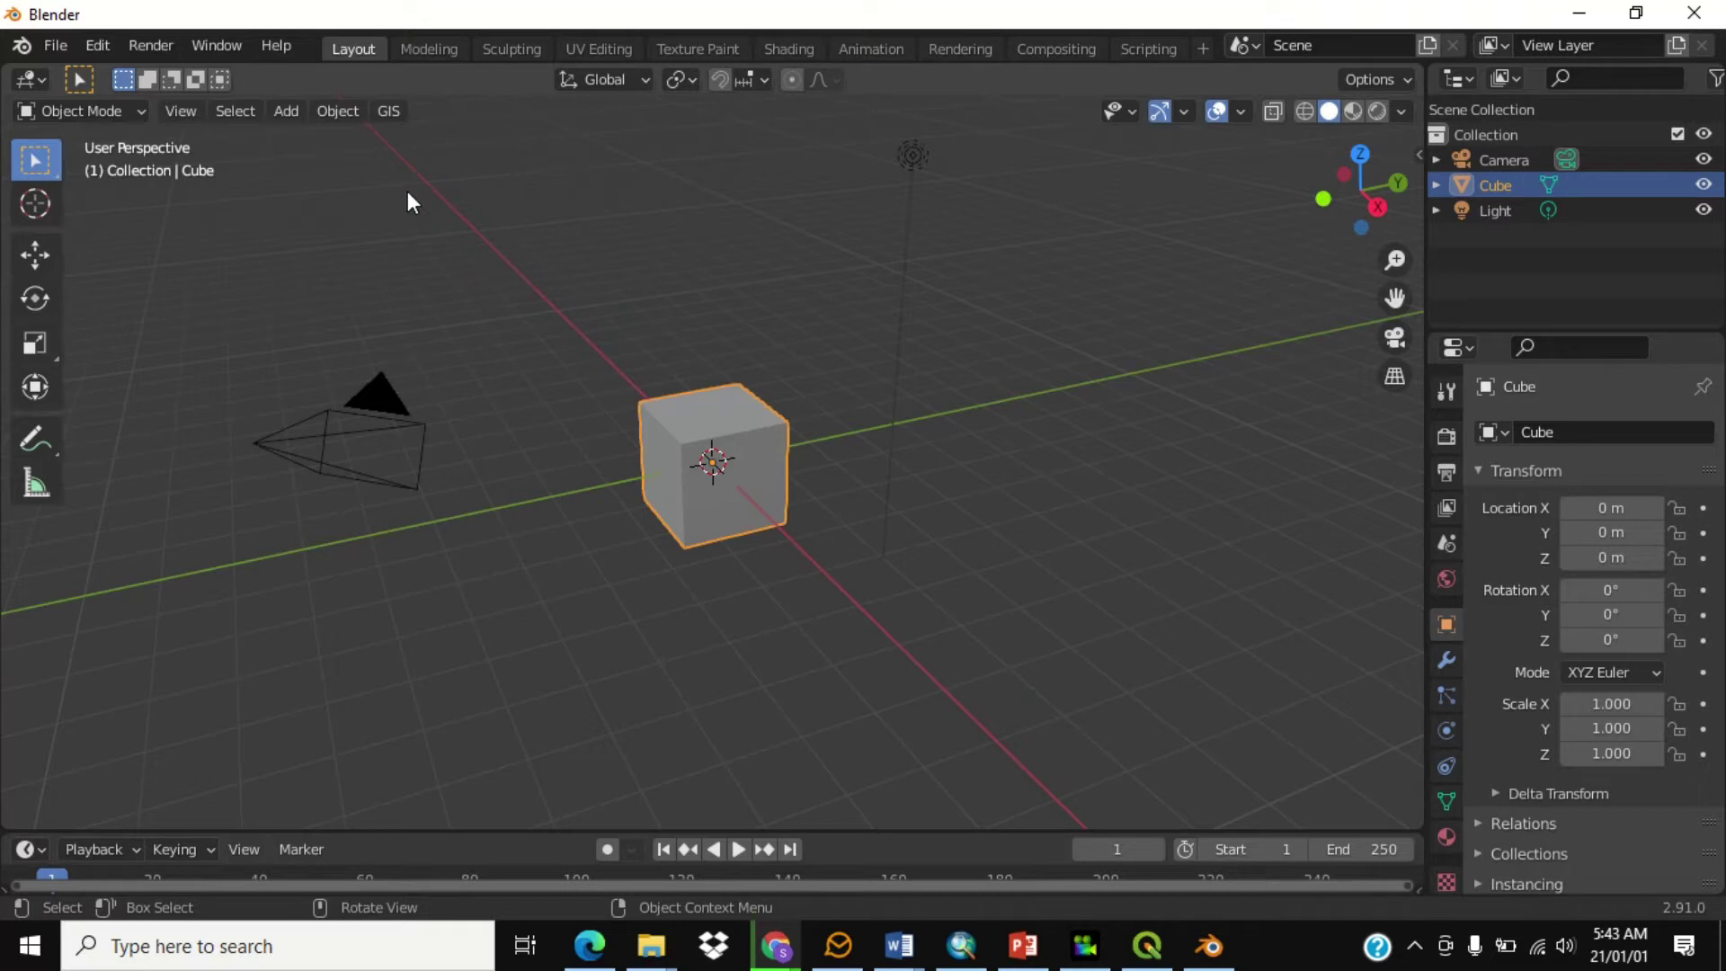
click(390, 111)
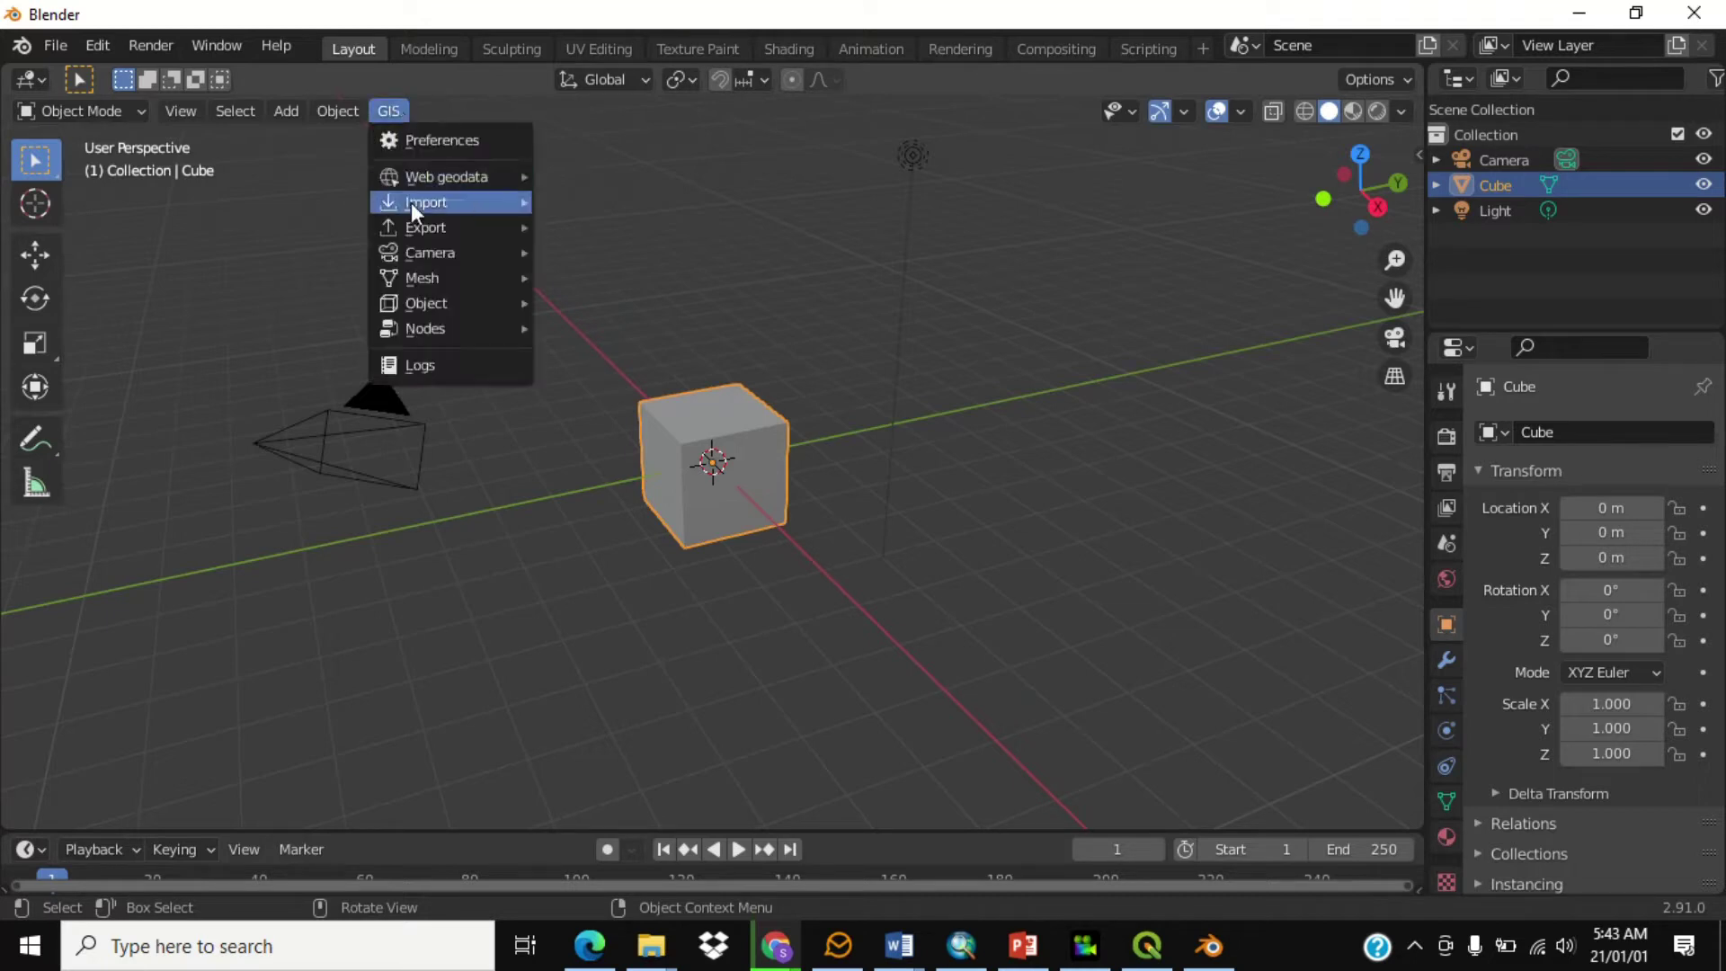
mouse_move(476, 277)
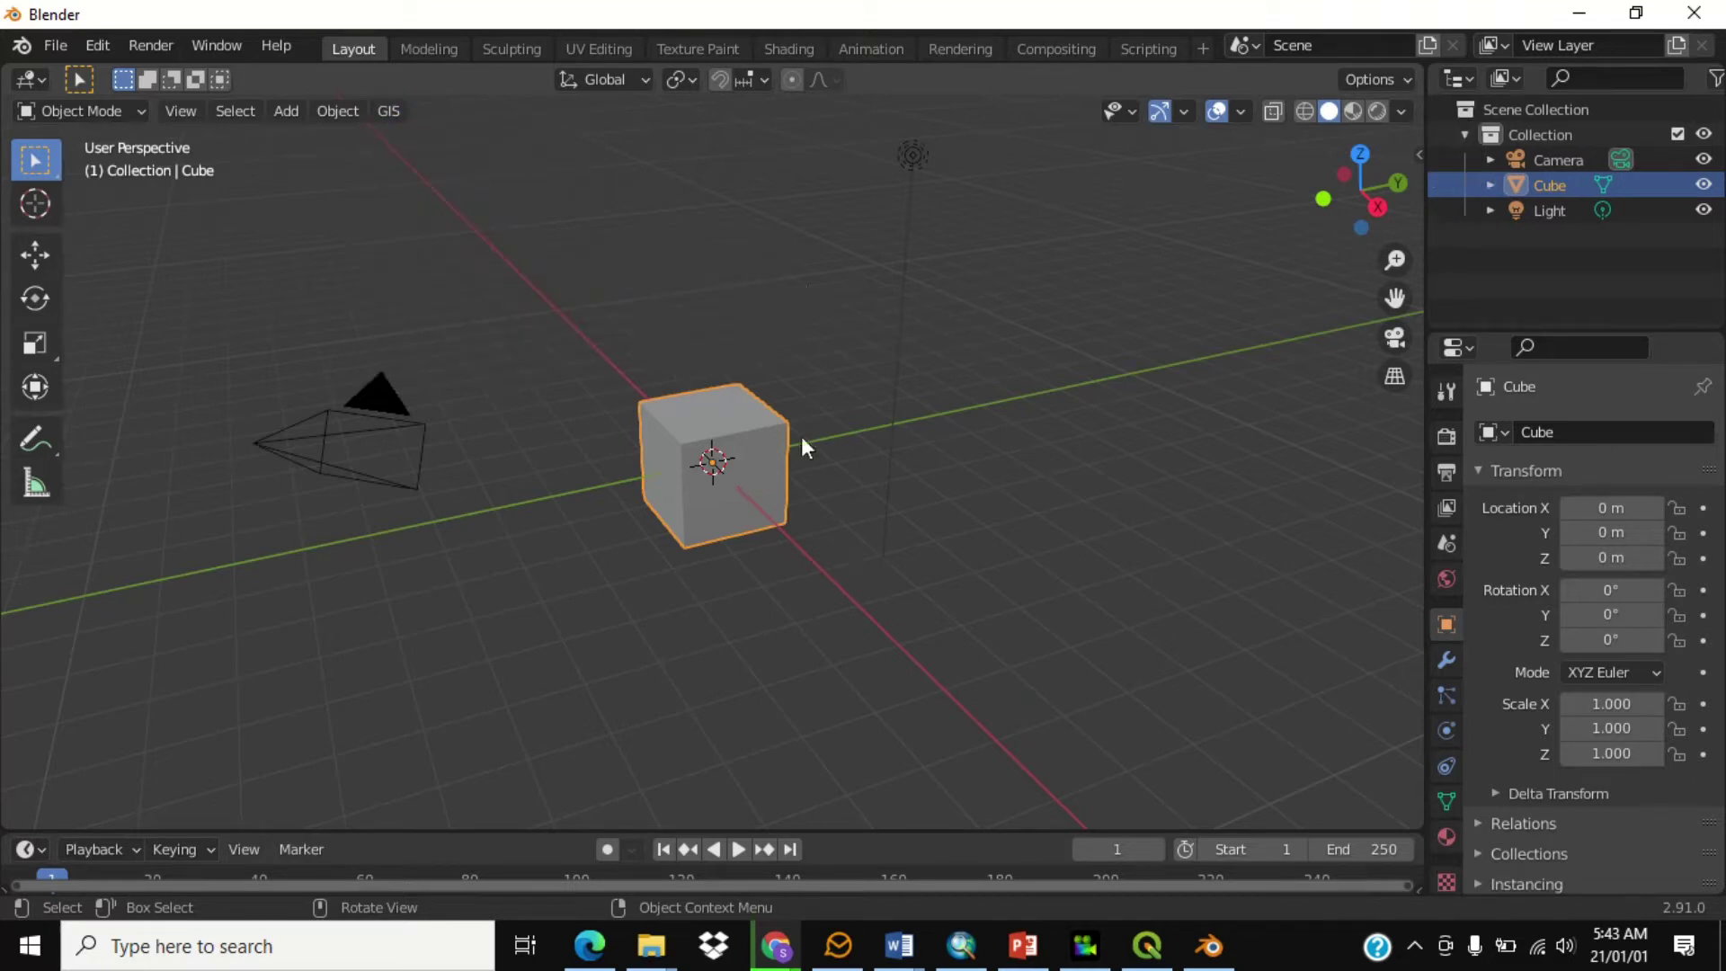
click(389, 116)
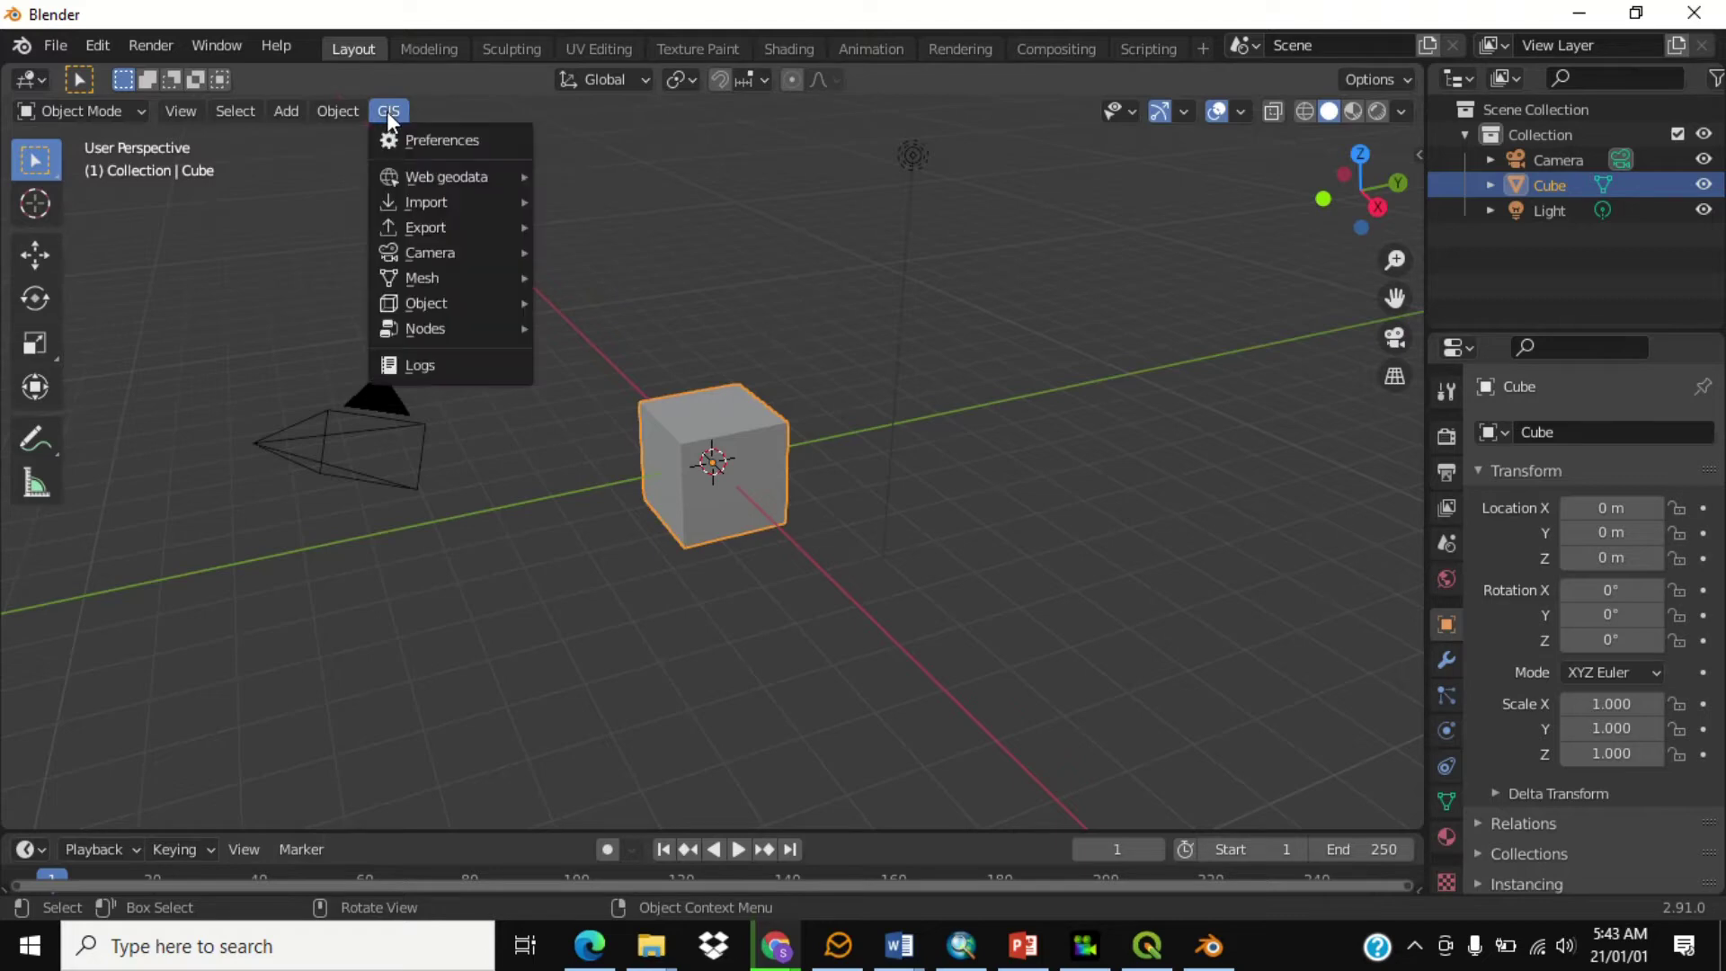
mouse_move(439, 207)
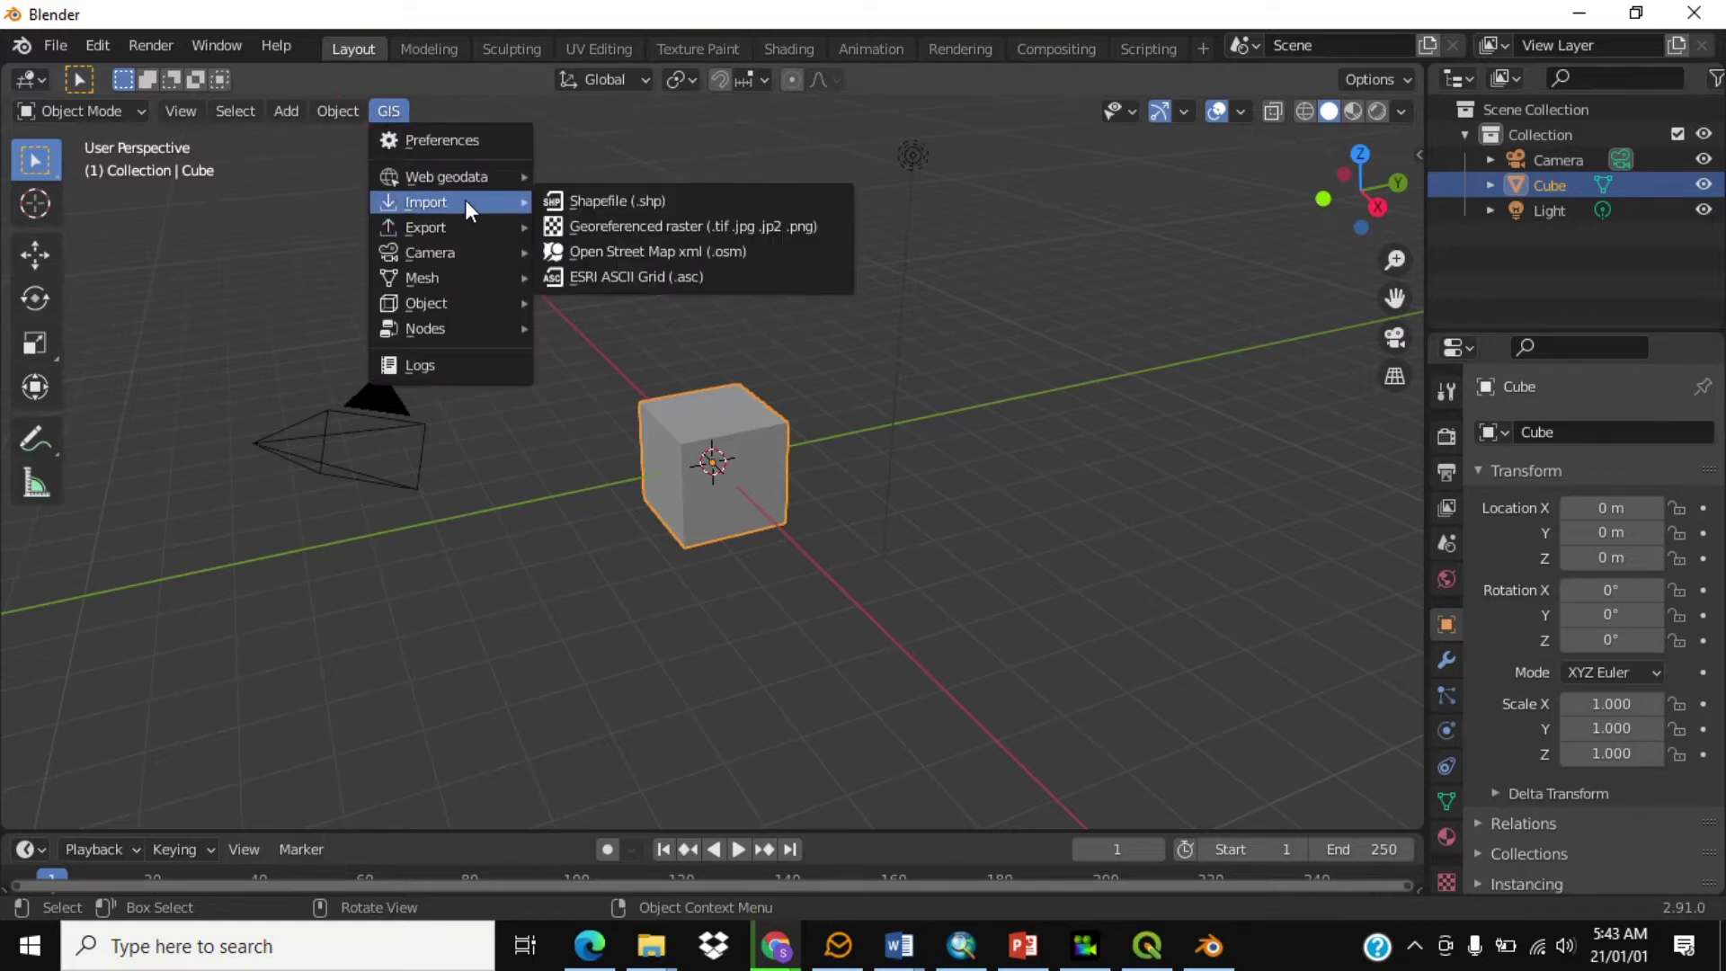
mouse_move(471, 176)
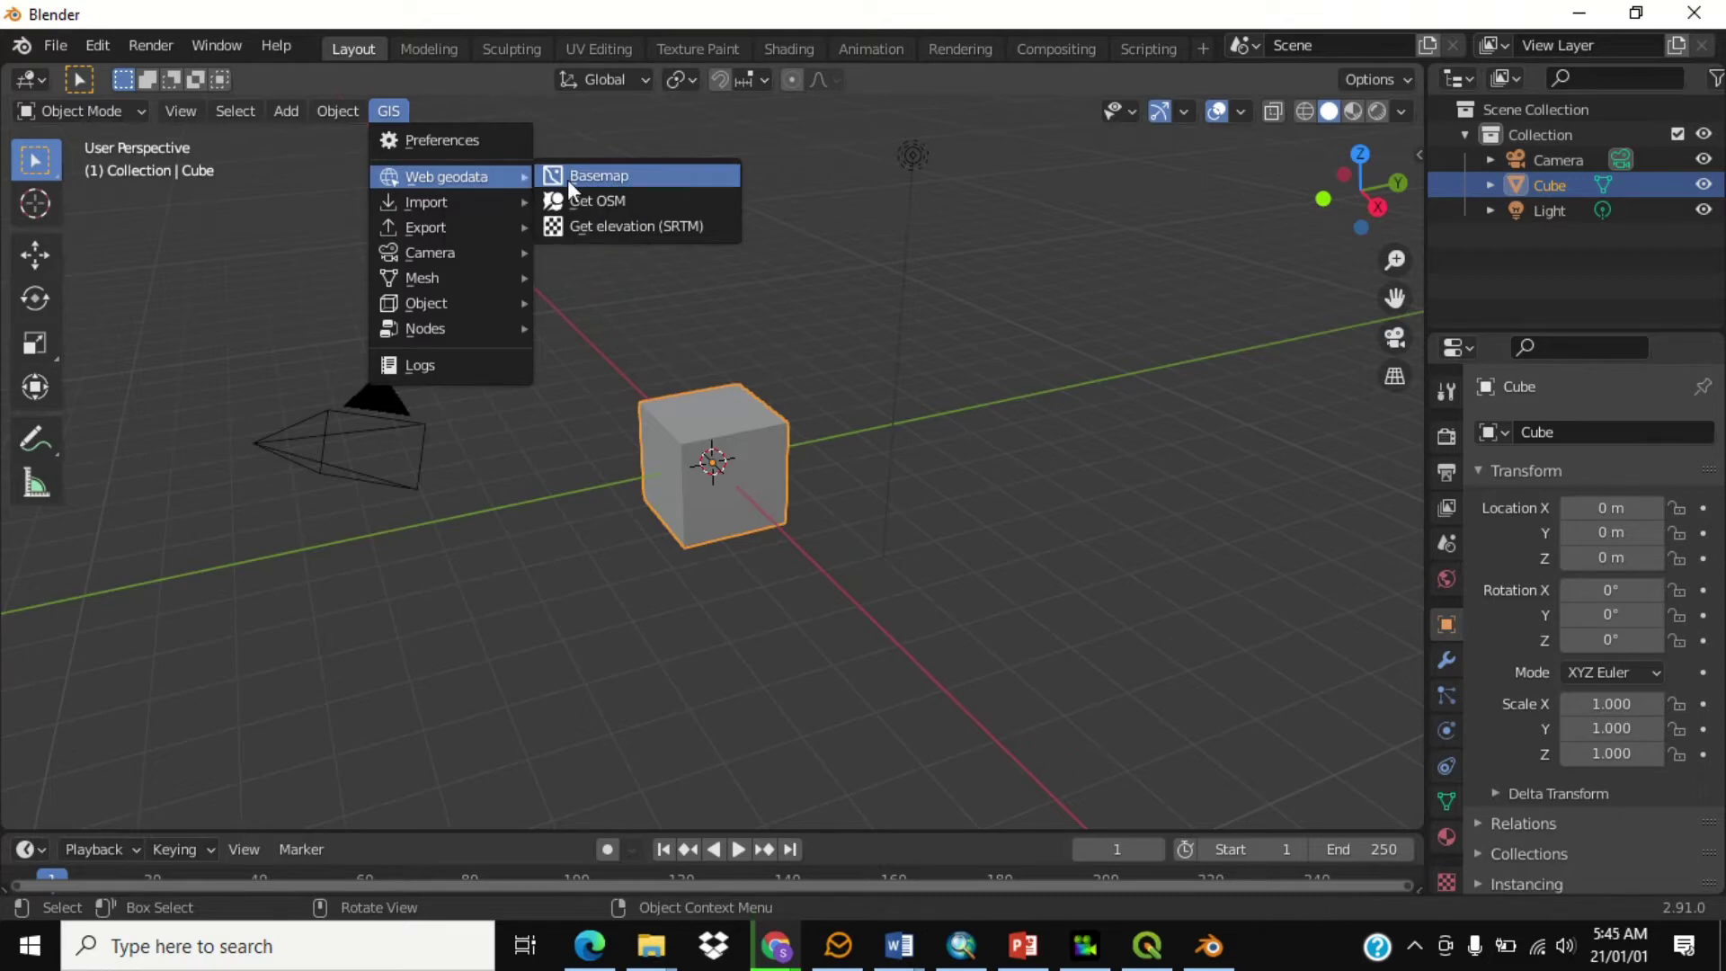
- Load the Google satellite basemap, zoom to the city, and export it as the EXPORT_GOOGLE_SAT_WM plane
click(572, 178)
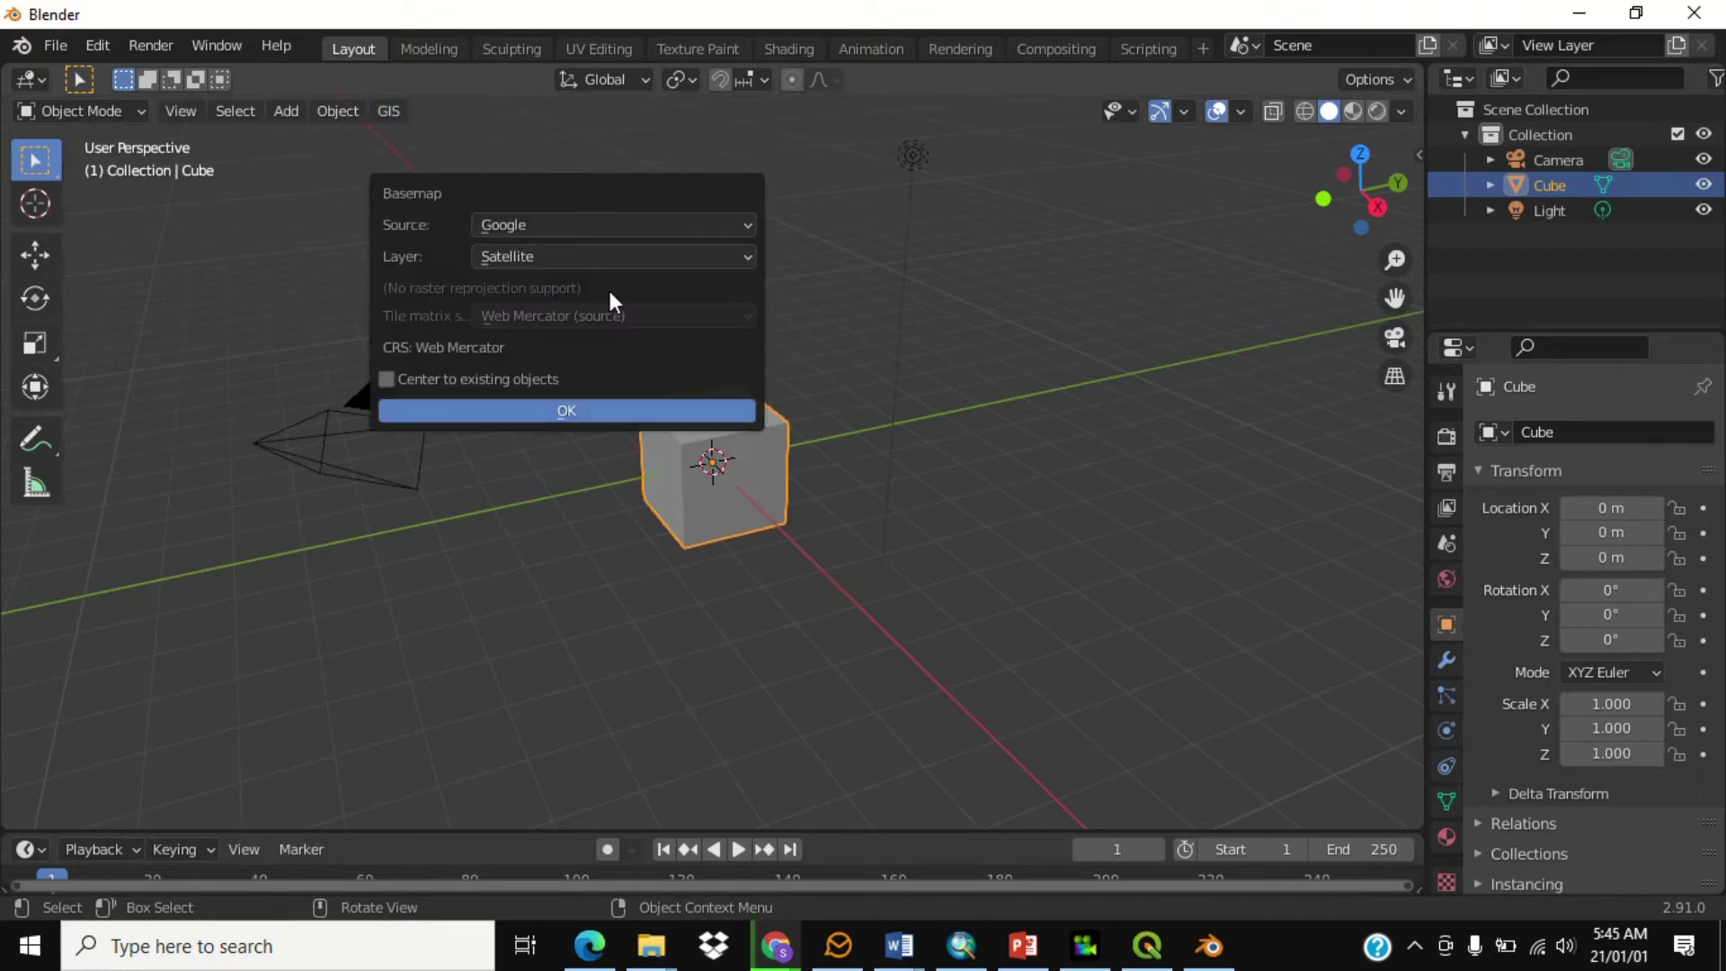
click(566, 412)
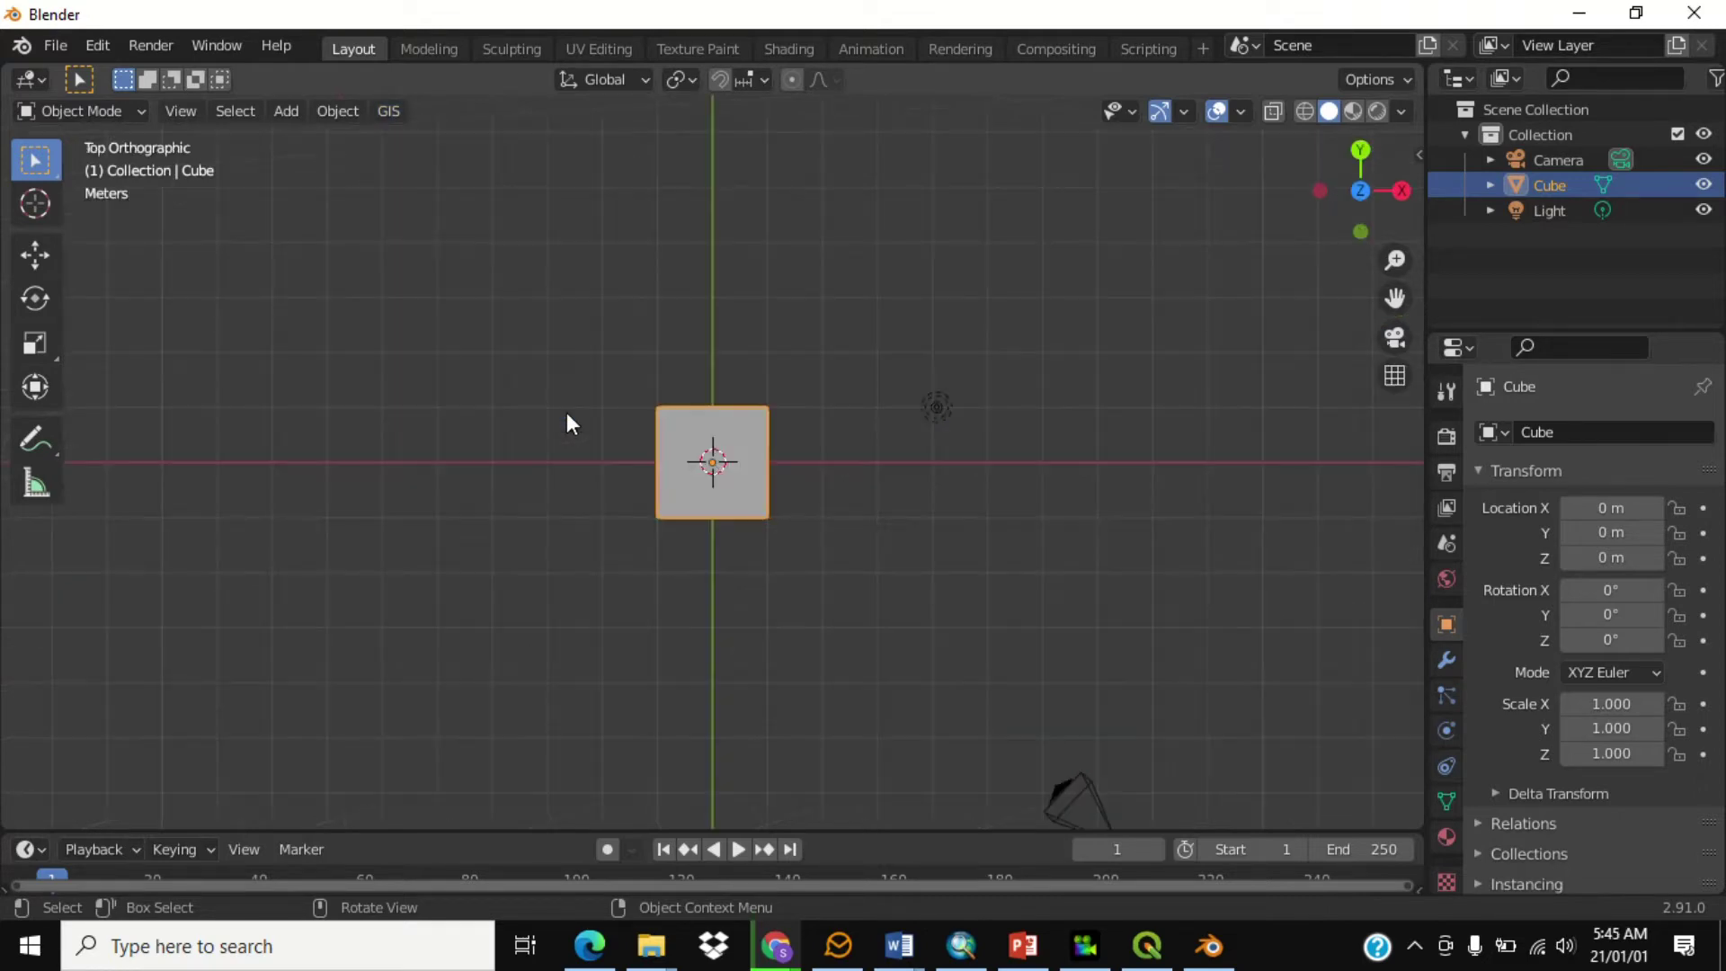
scroll(721, 457, up, 5)
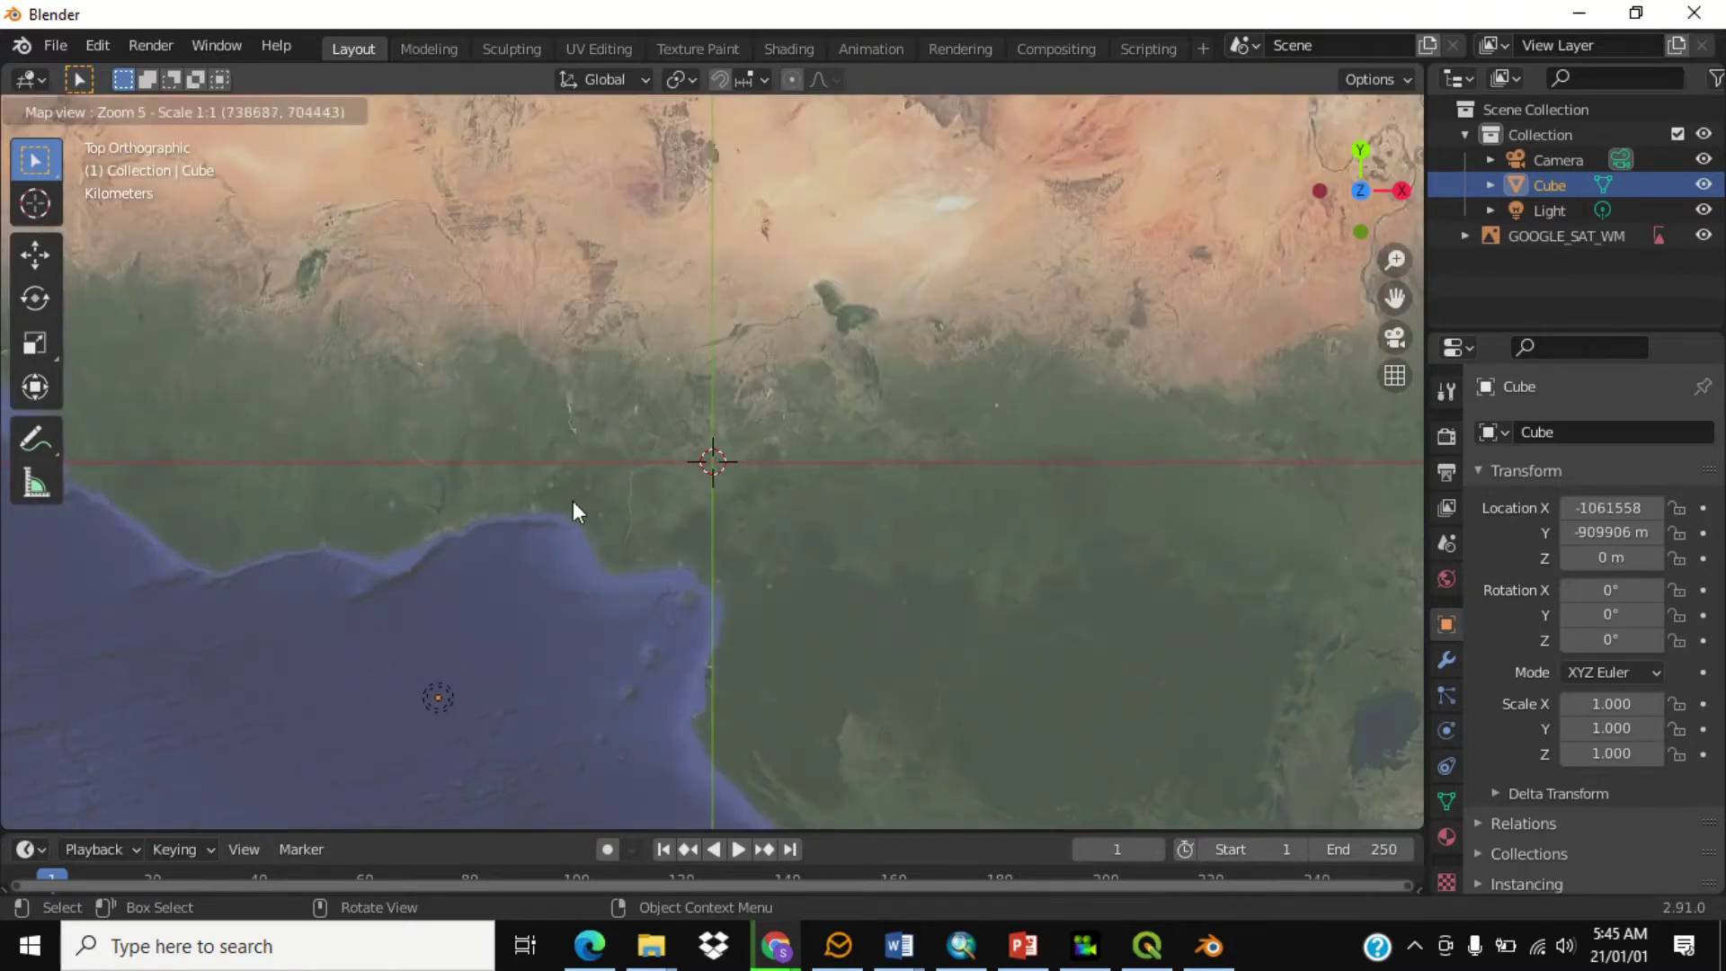
scroll(525, 495, up, 5)
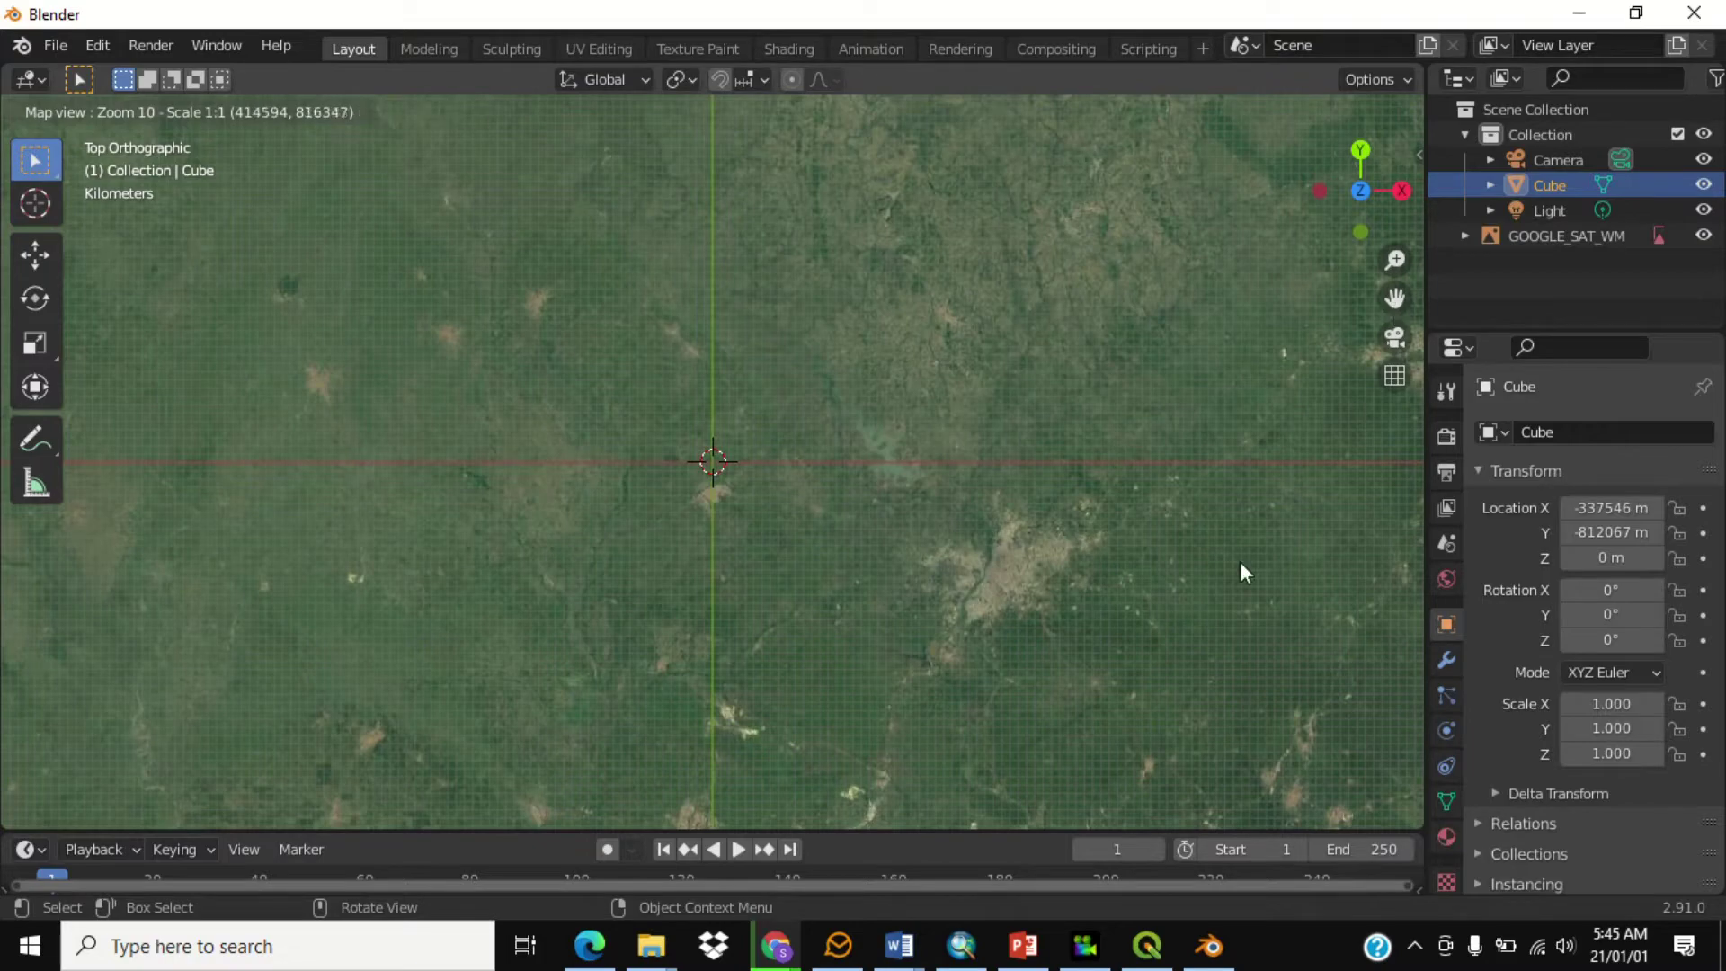
drag(1395, 298, 797, 648)
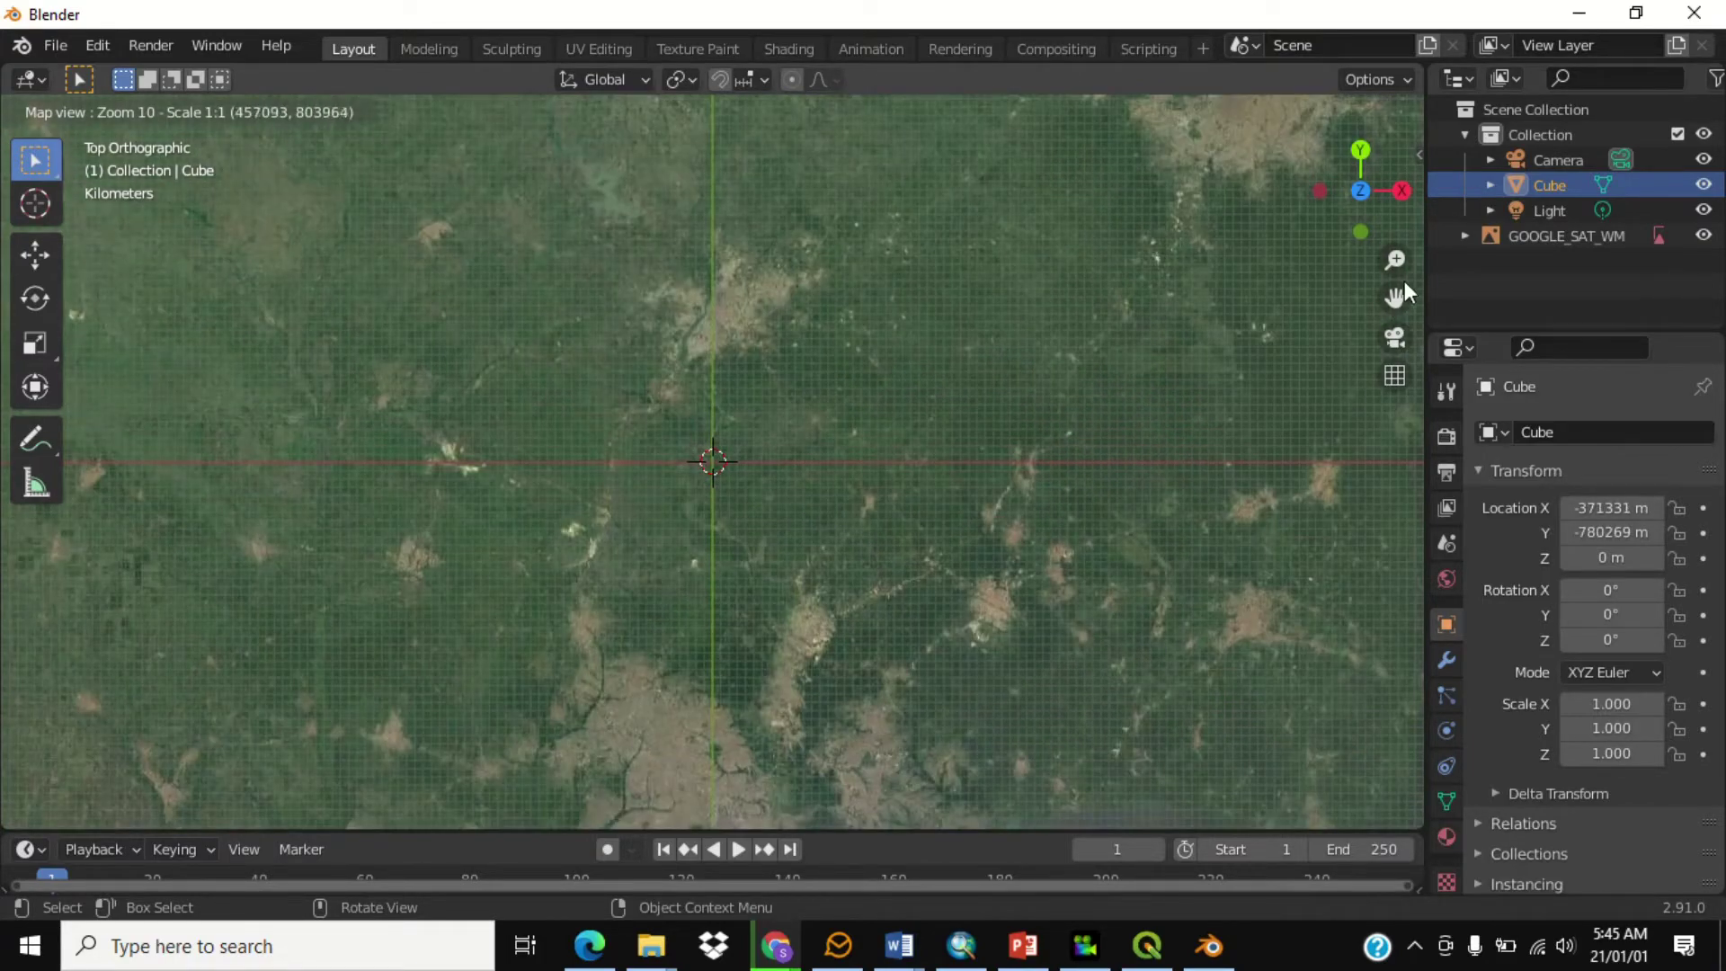
drag(1394, 300, 1400, 171)
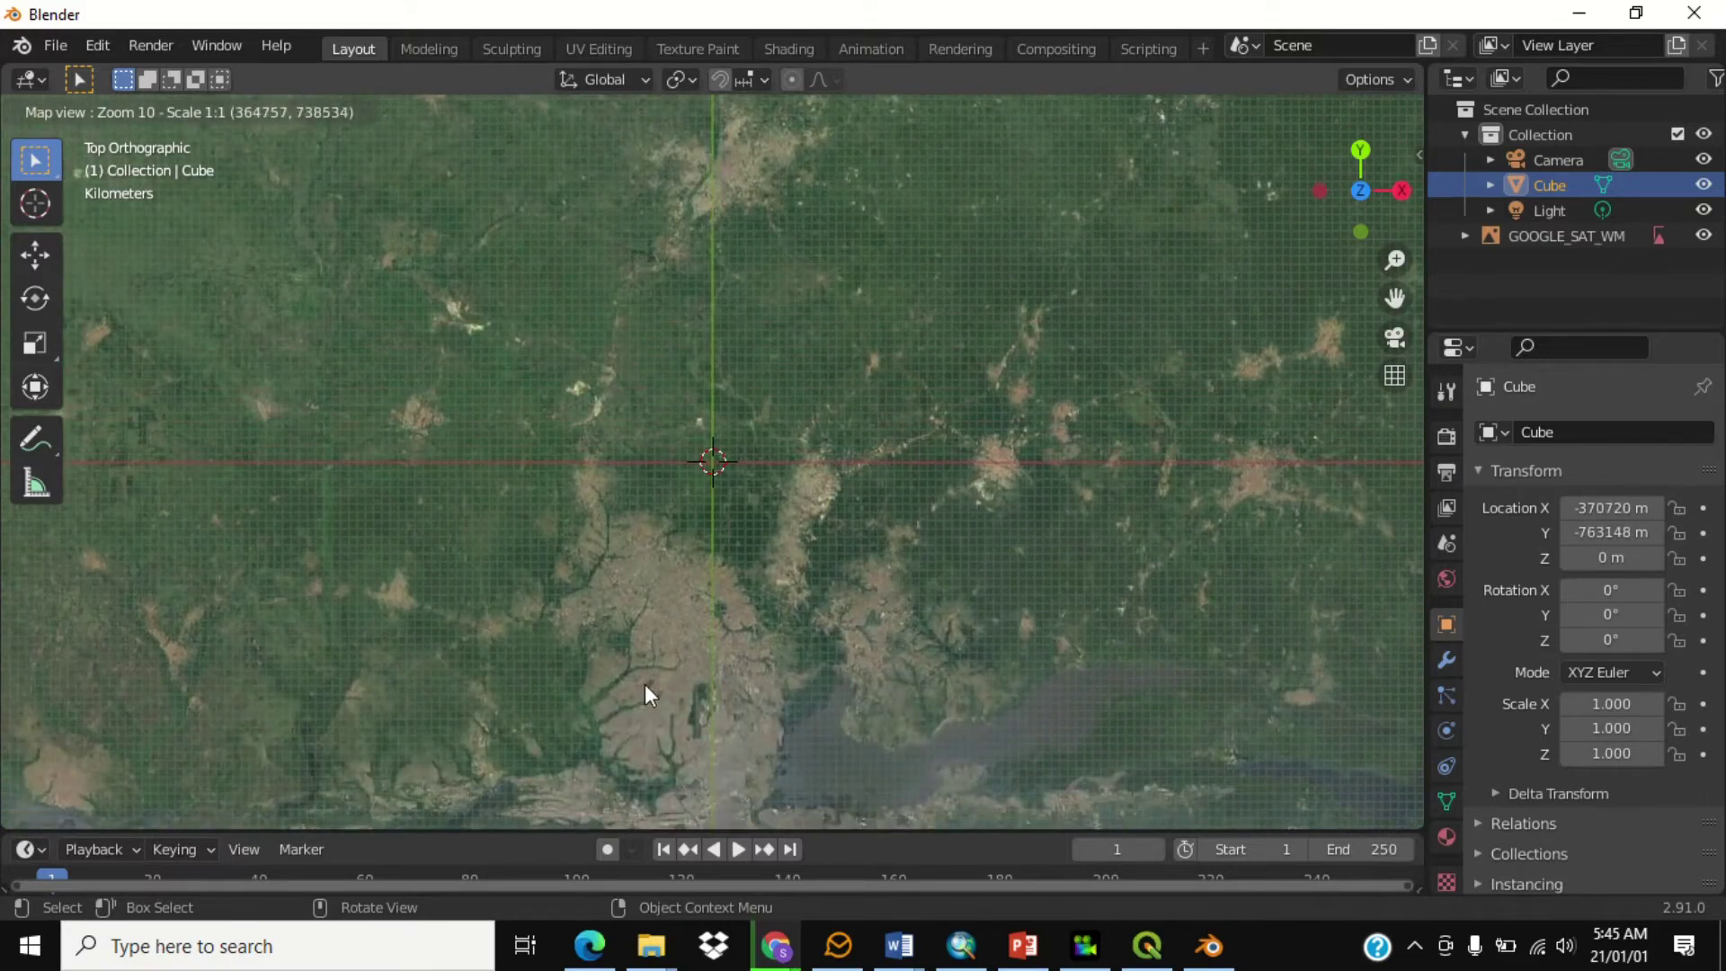
scroll(629, 723, up, 2)
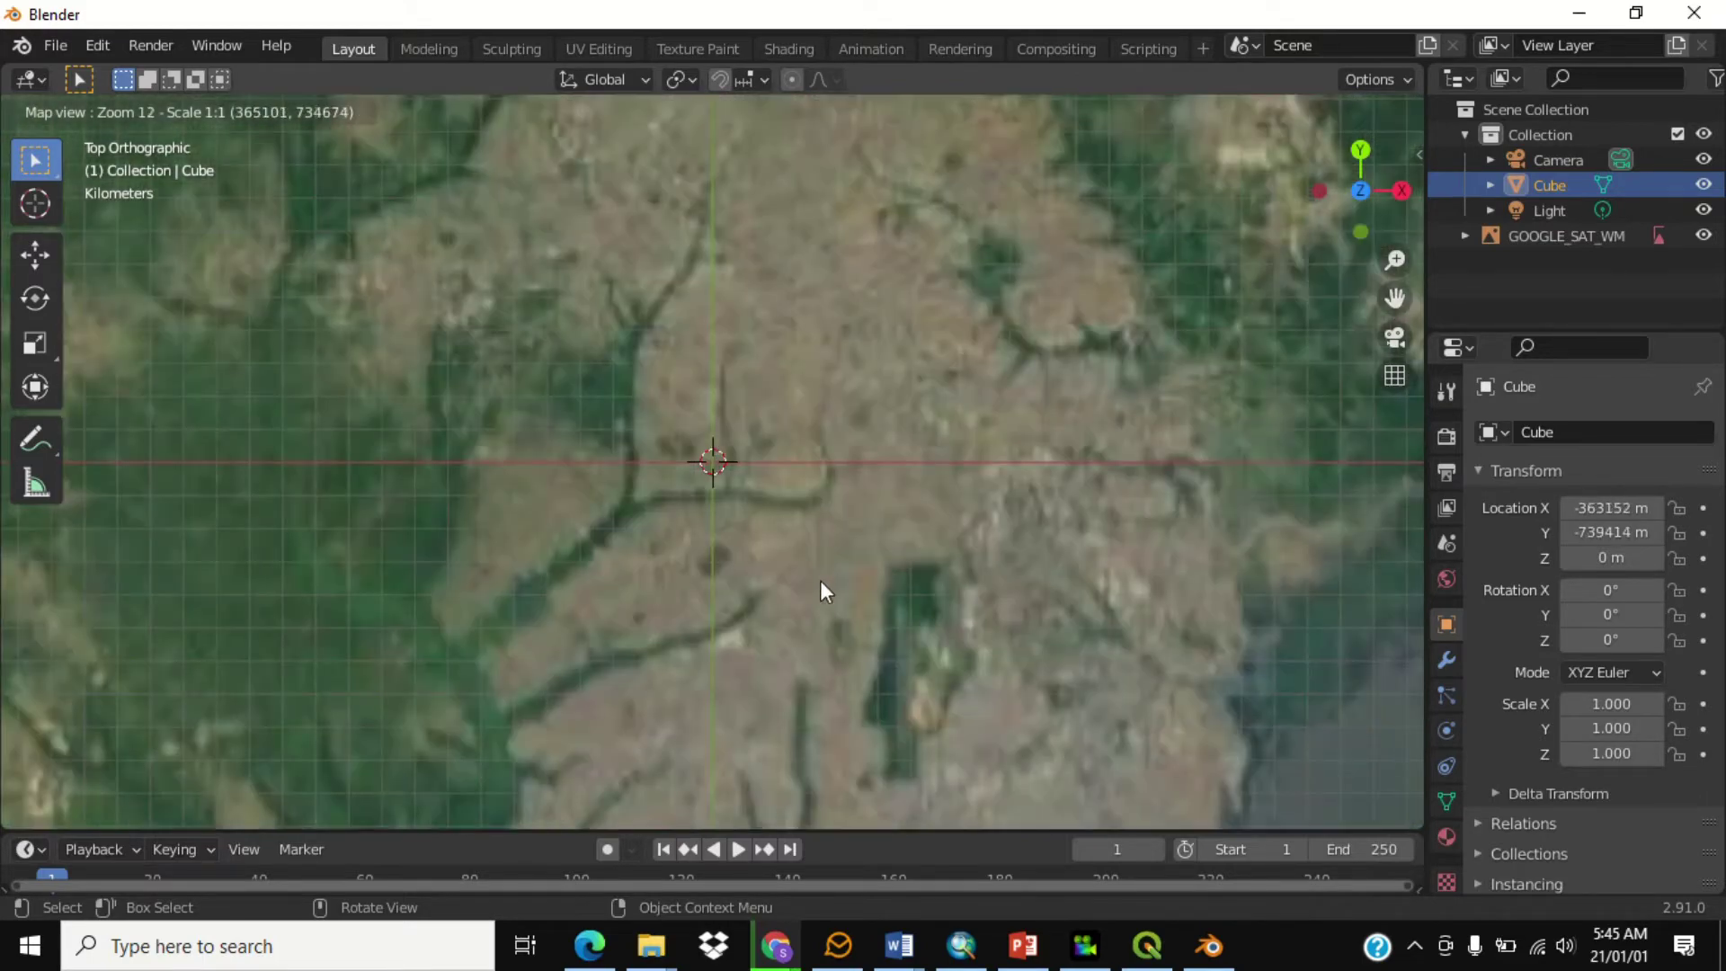
scroll(849, 556, up, 2)
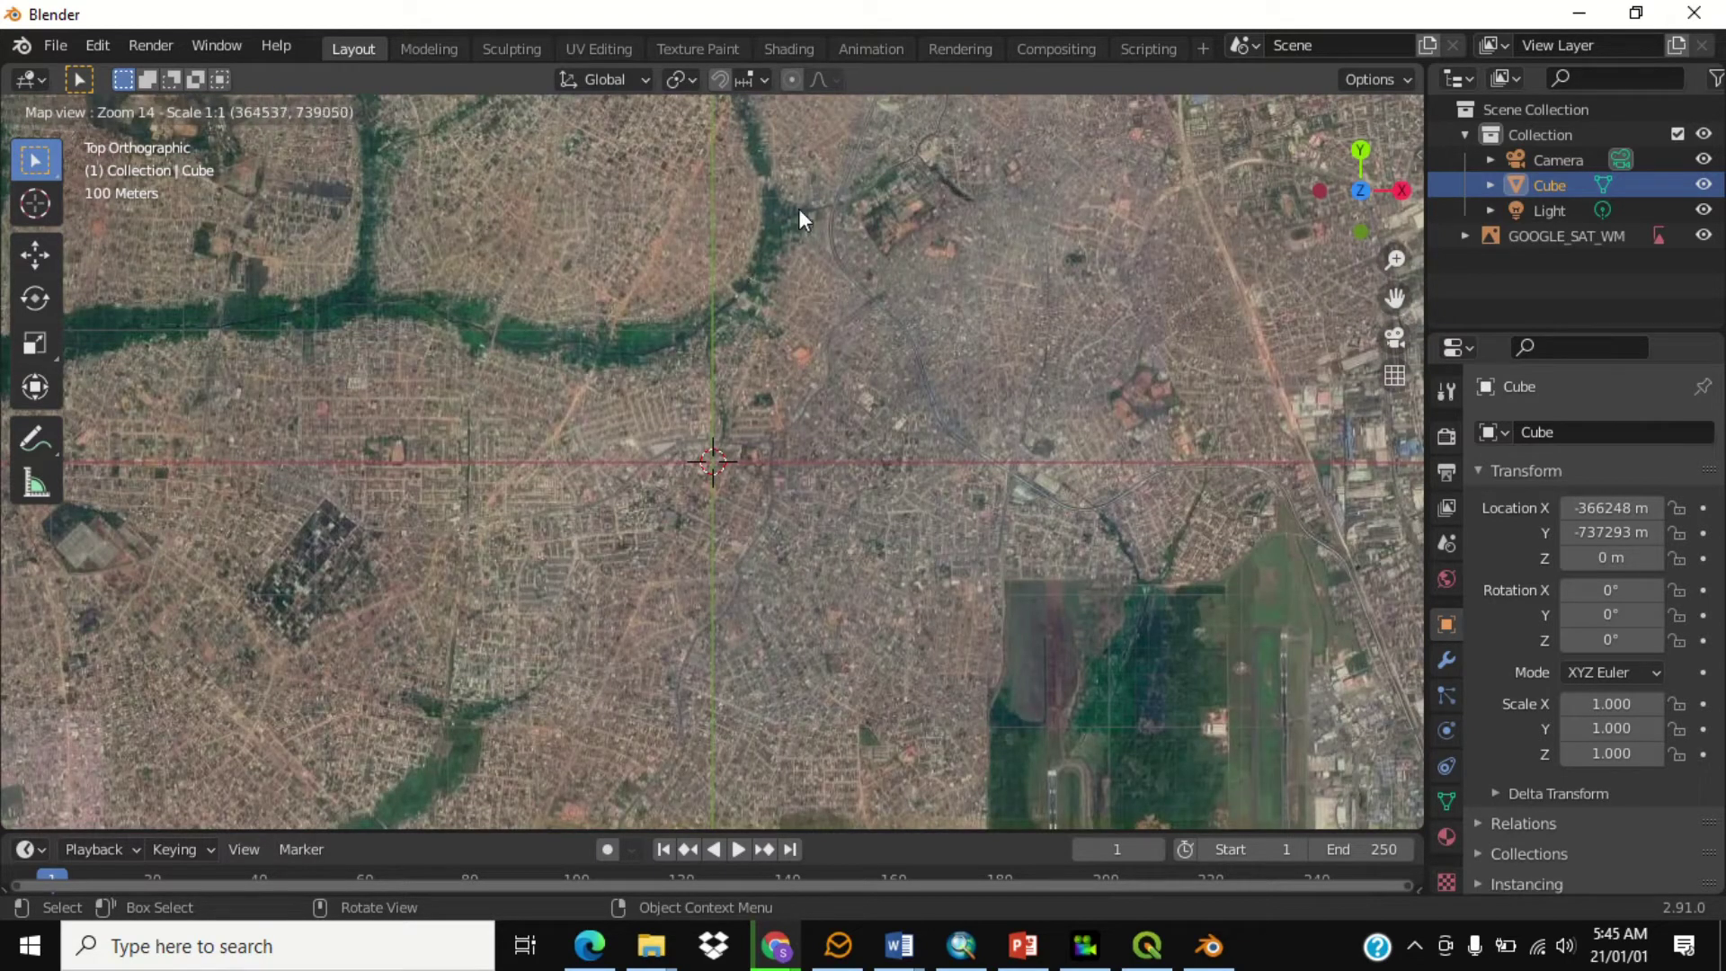
key(e)
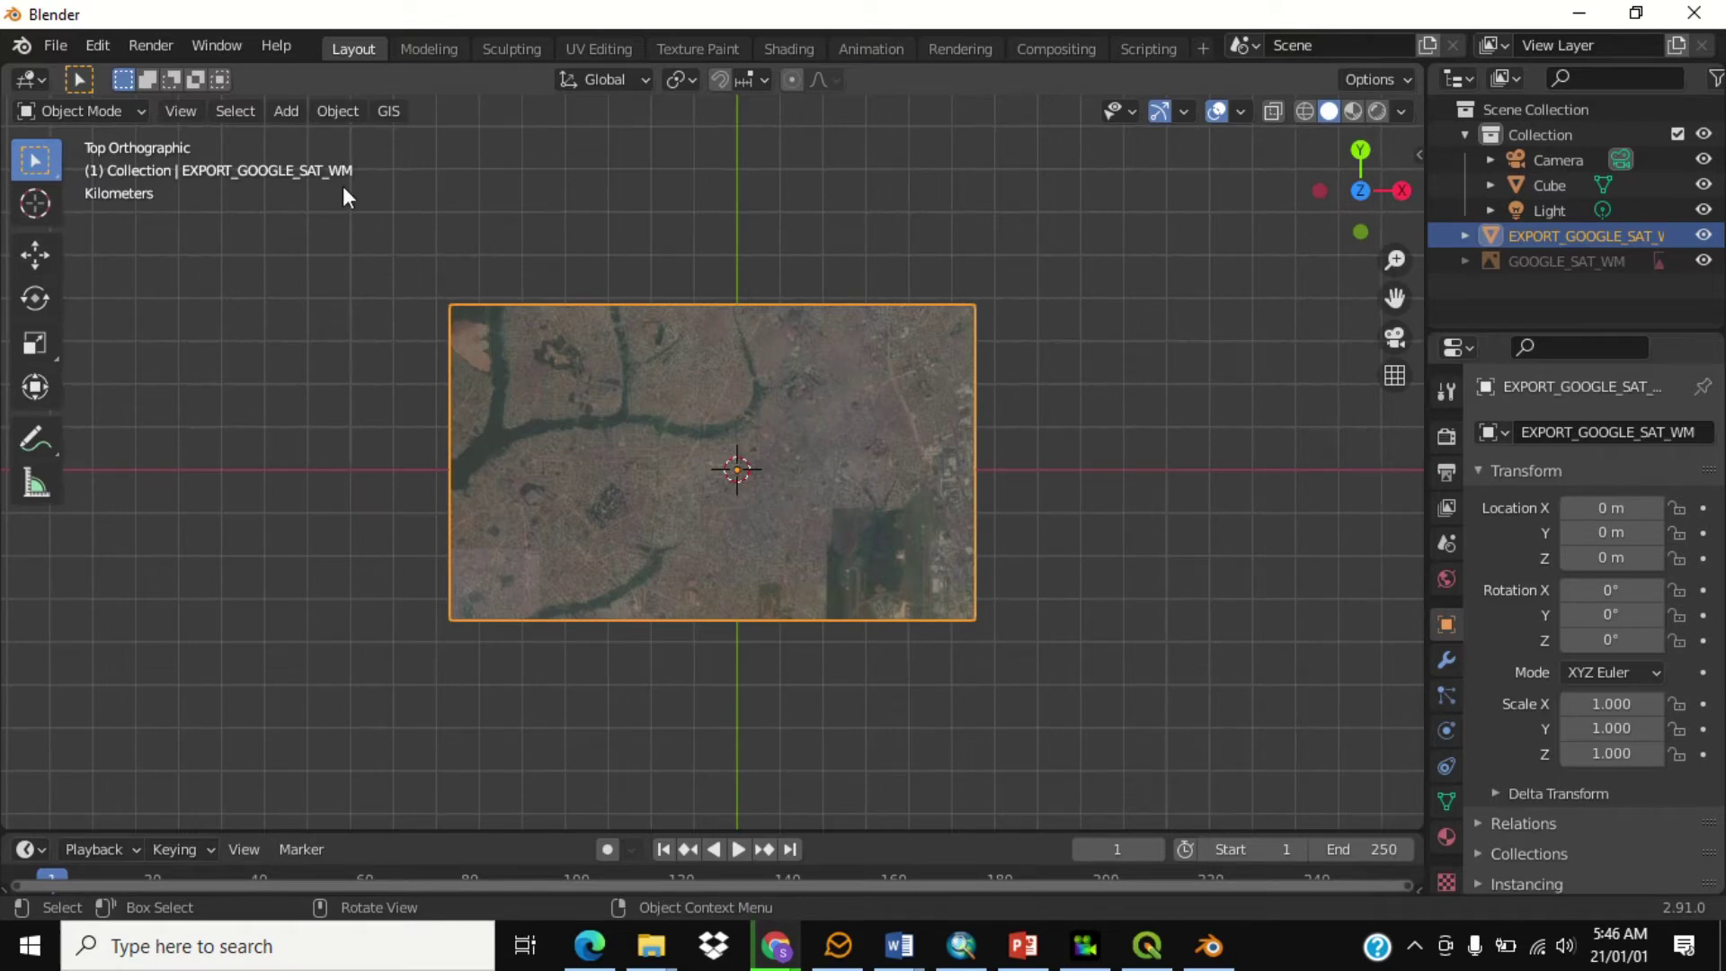
- Show the GIS Web geodata choices: Basemap, Get OSM and Get elevation (SRTM)
click(397, 112)
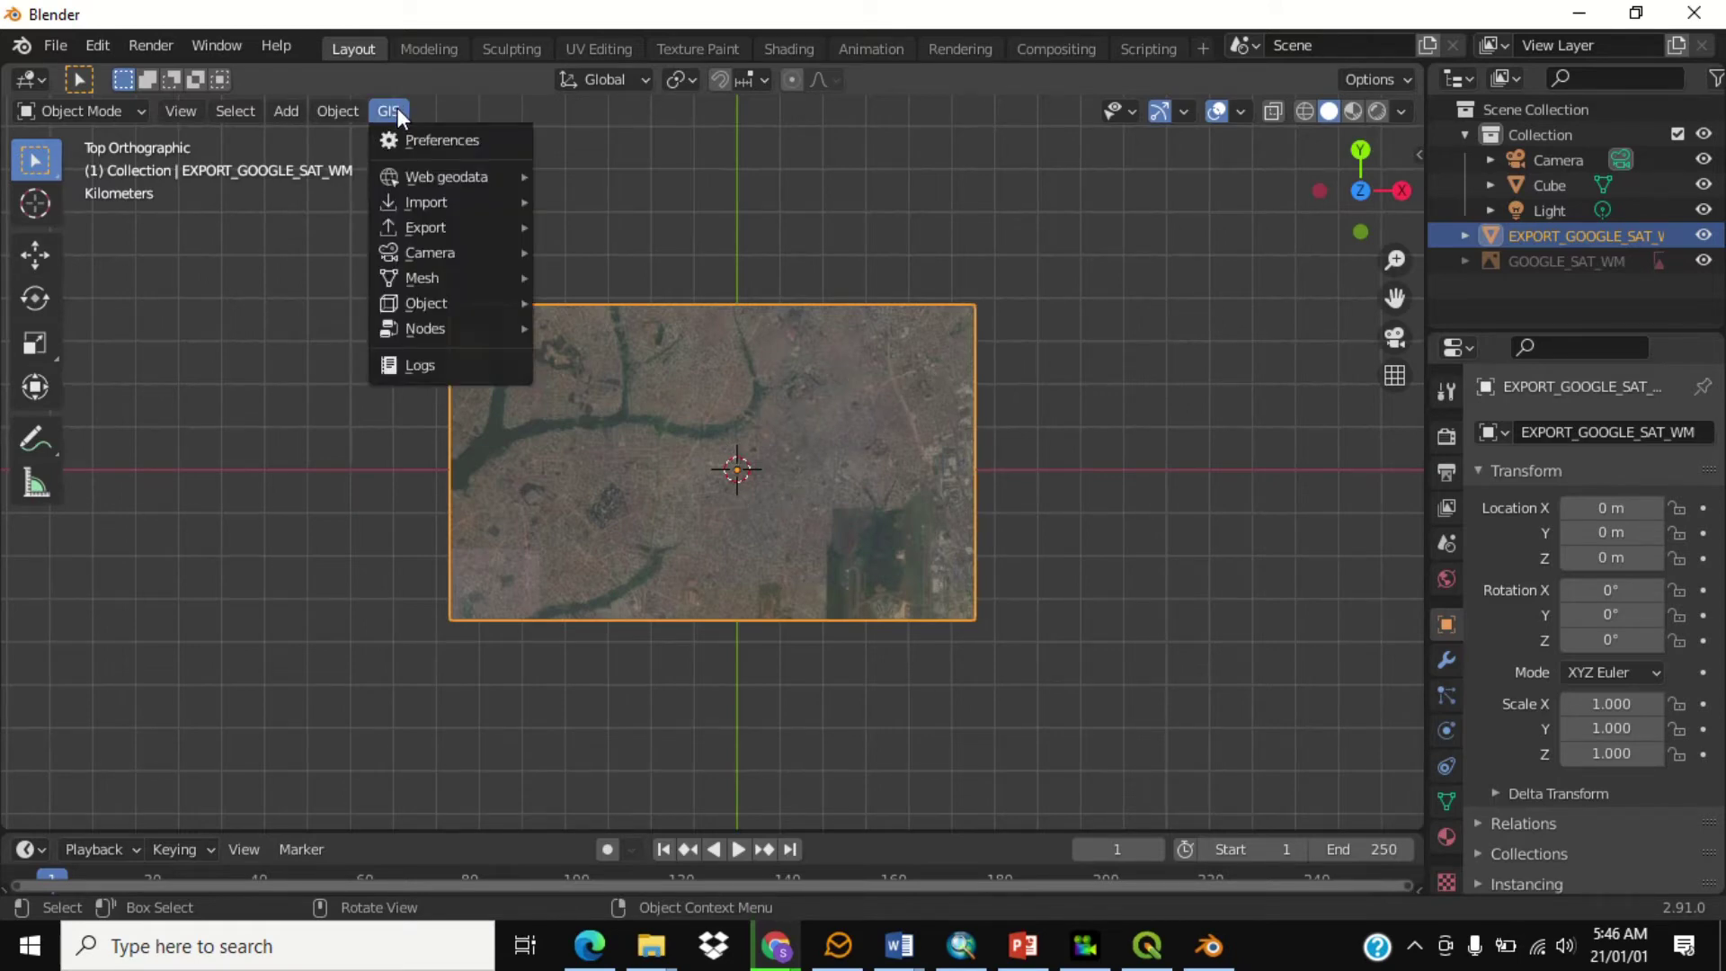
mouse_move(424, 206)
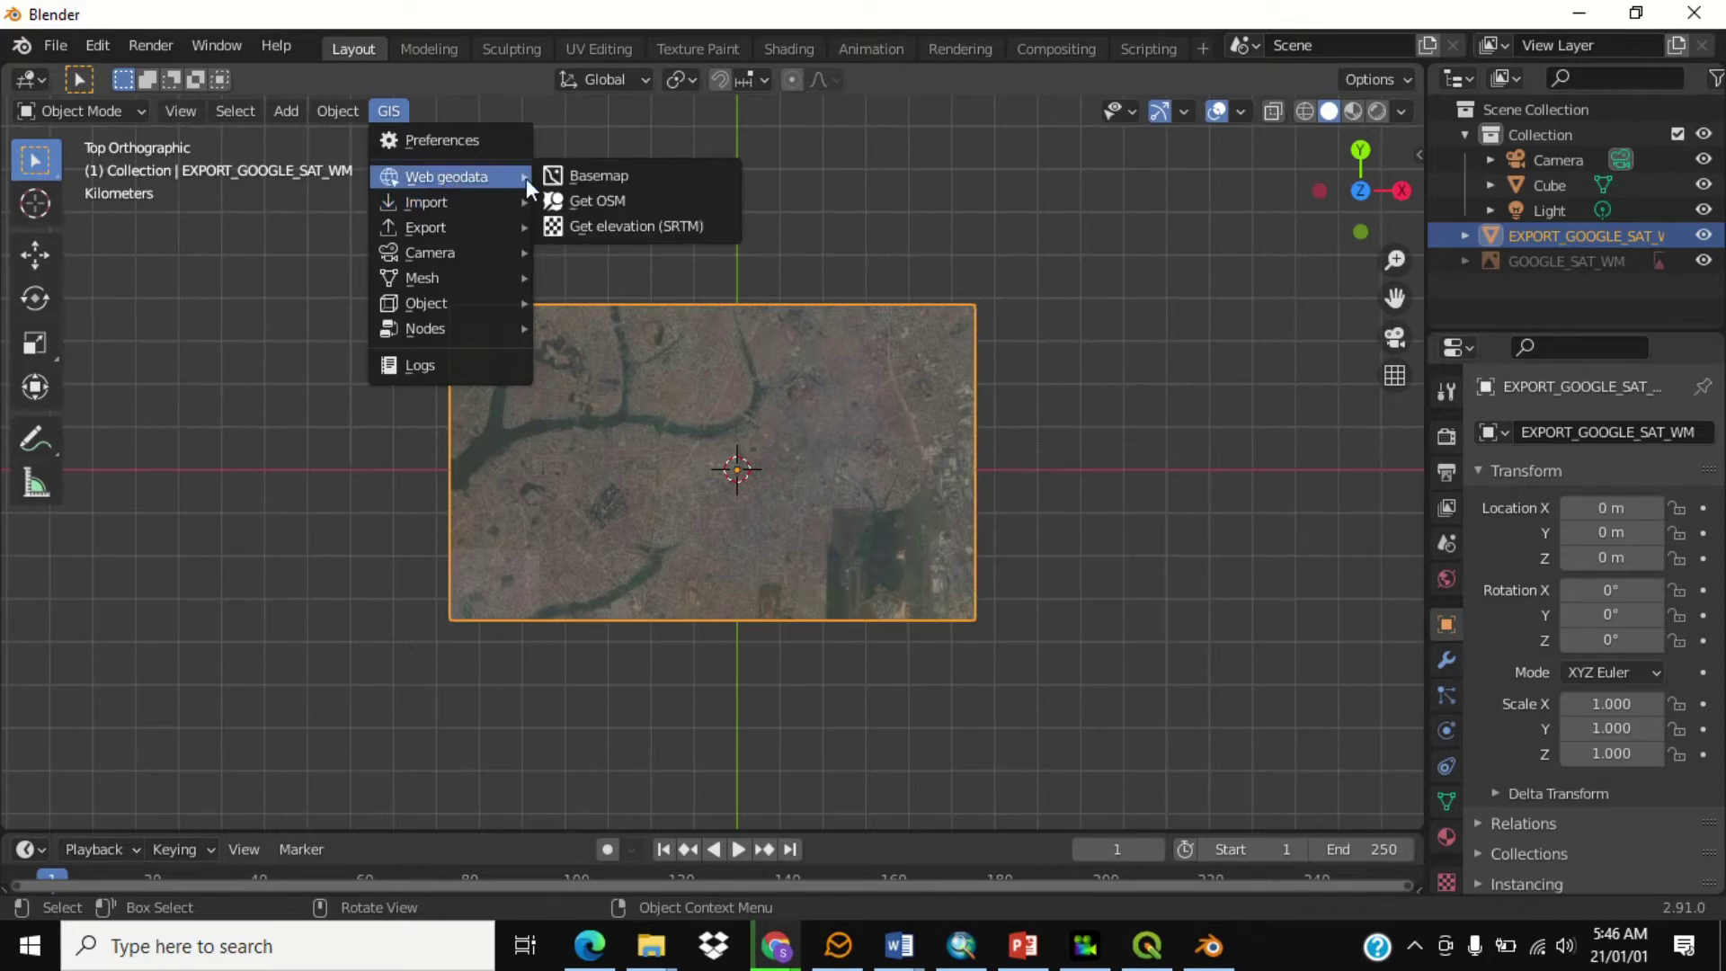
- Download OSM ways for building, landuse, leisure, natural, highway and railway over the satellite plane
click(580, 201)
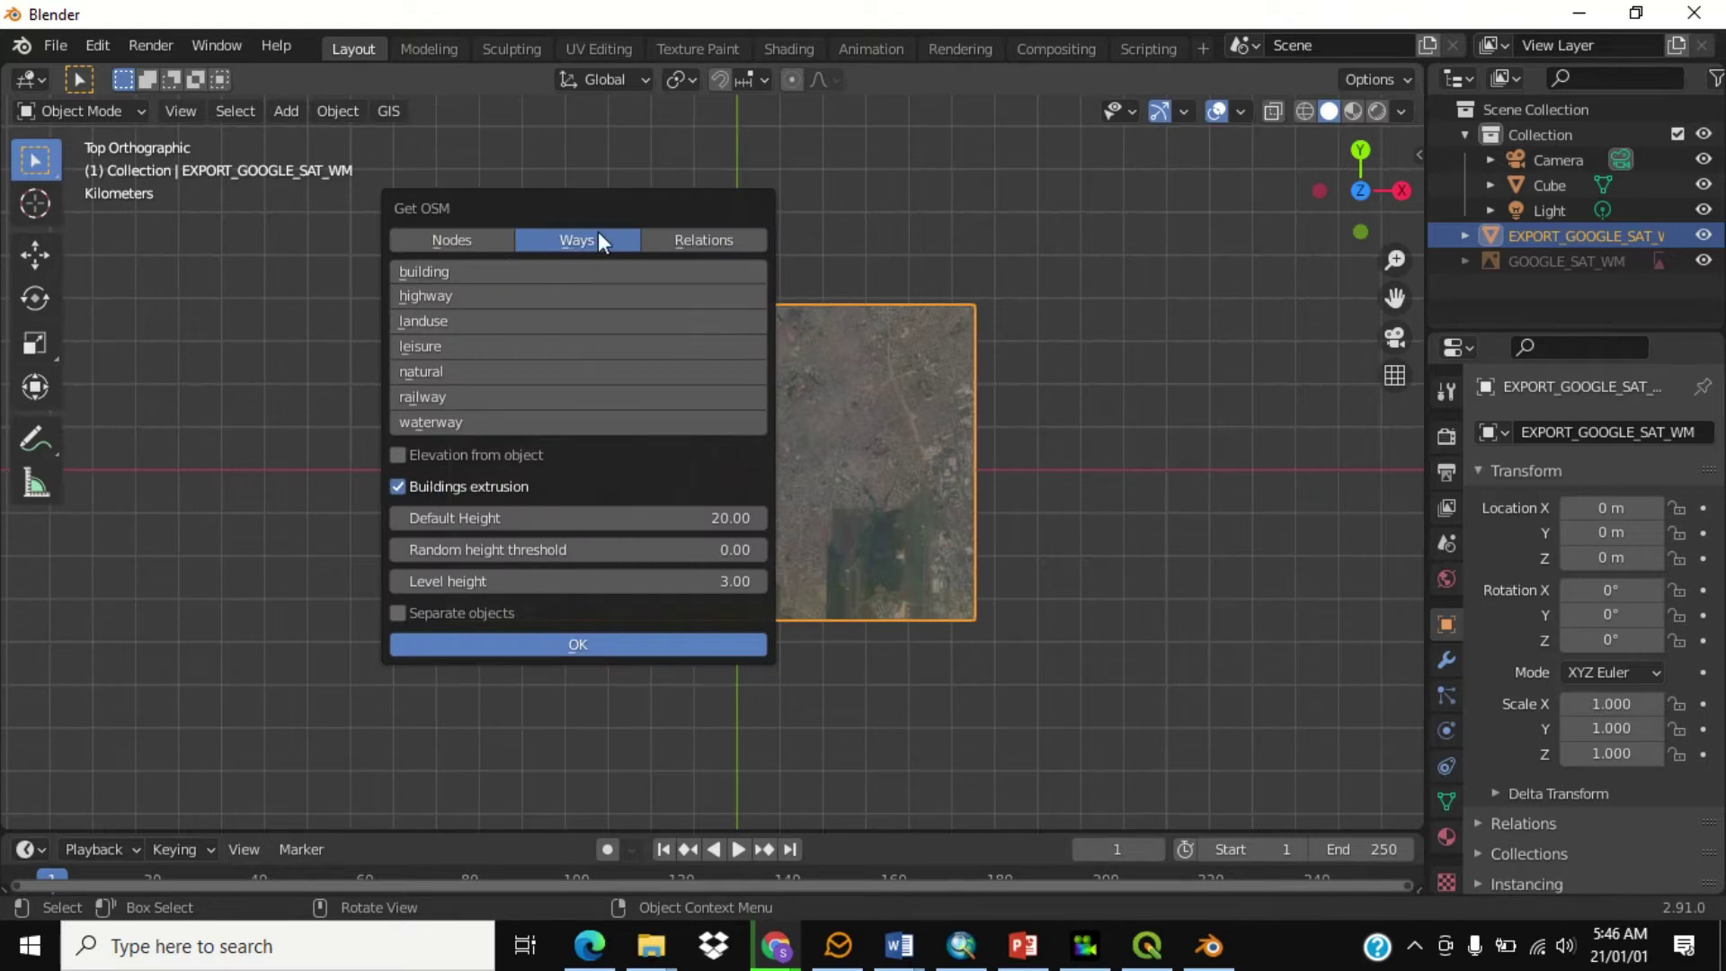
click(442, 295)
drag(444, 317, 433, 277)
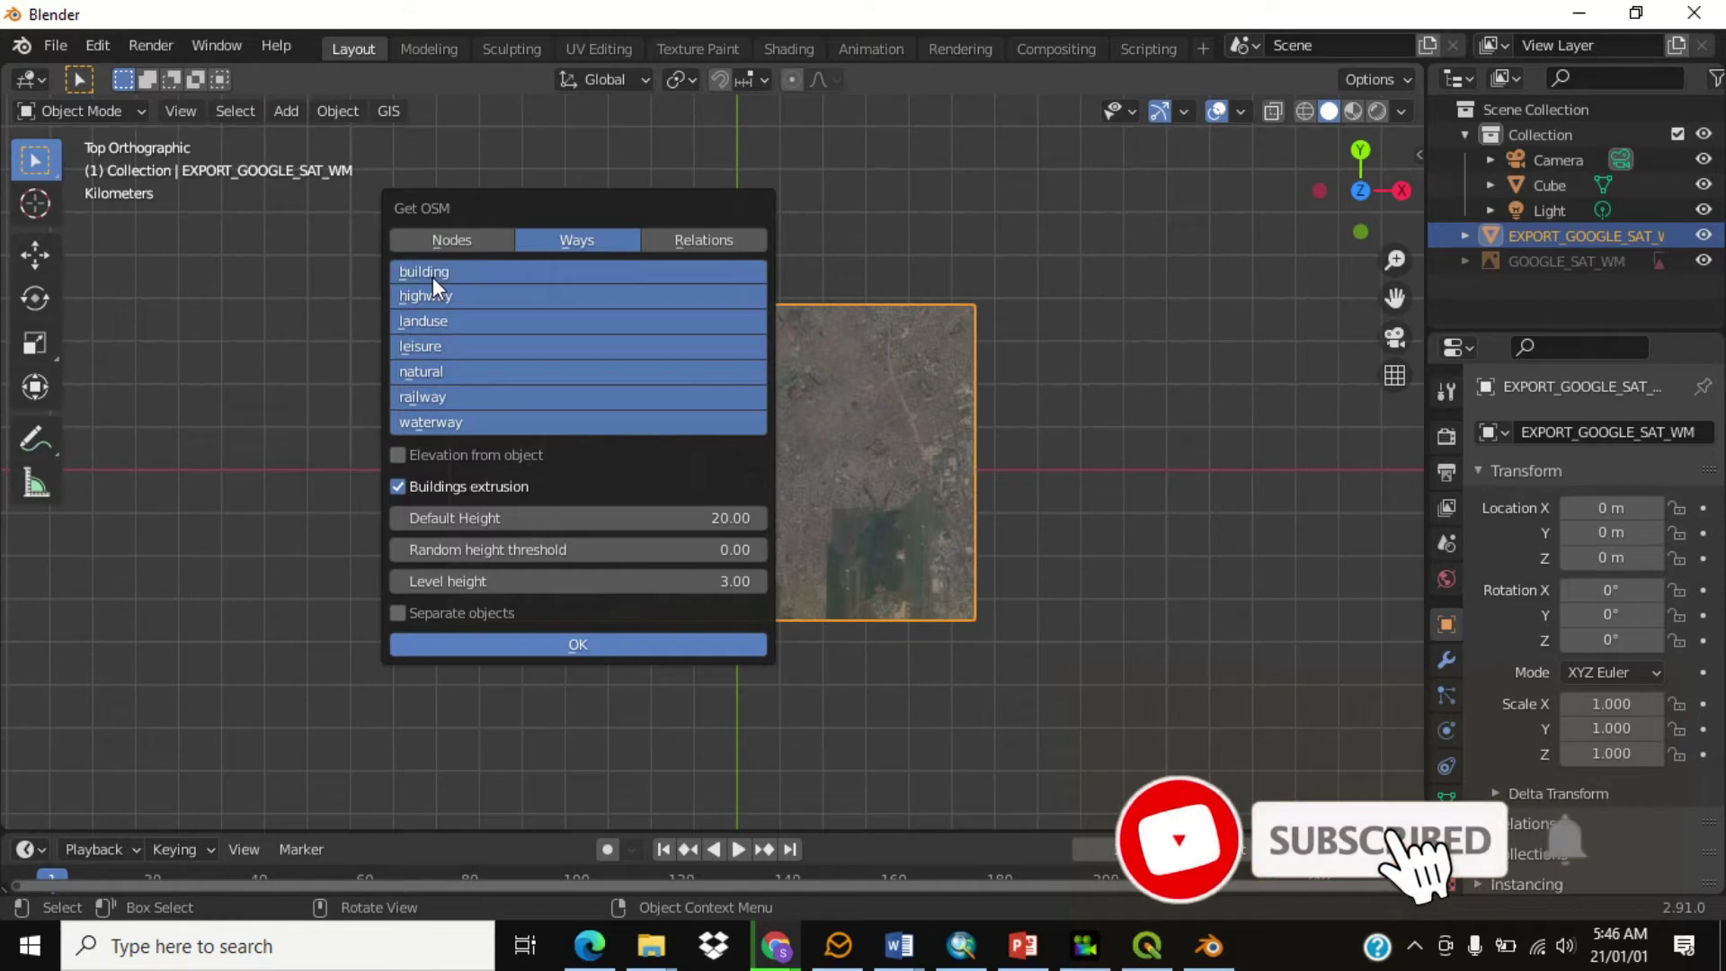
click(525, 642)
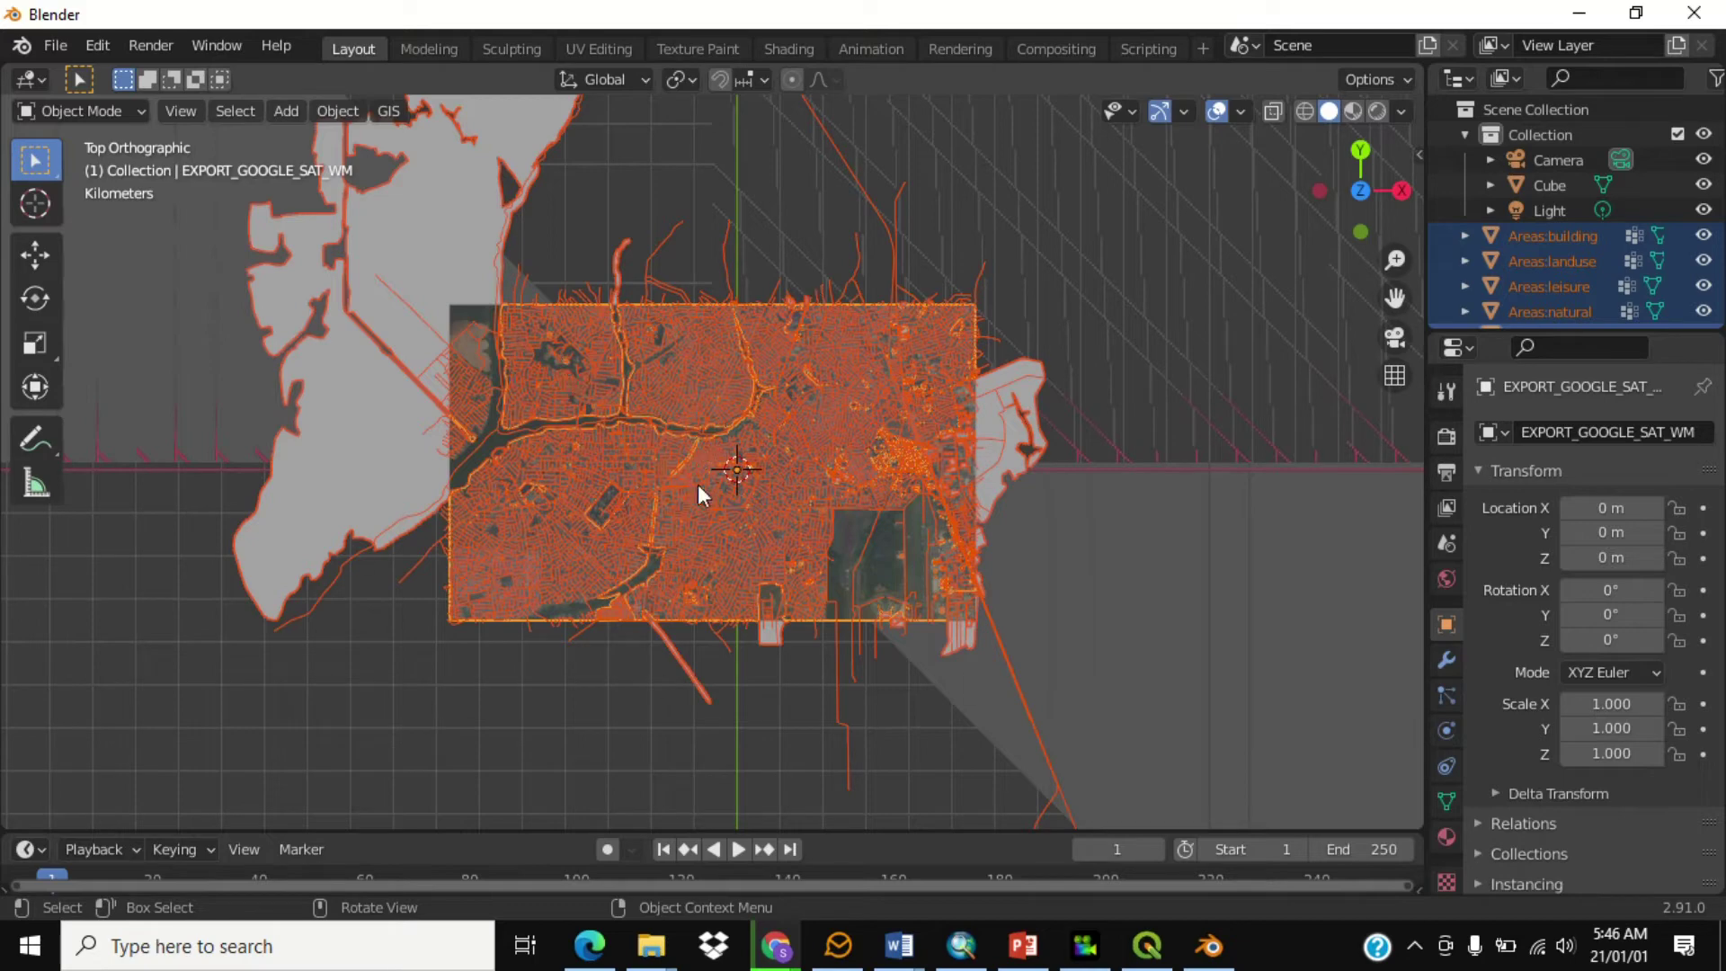
- Click through the building and landuse objects to select the Ways:highway road layer
click(823, 457)
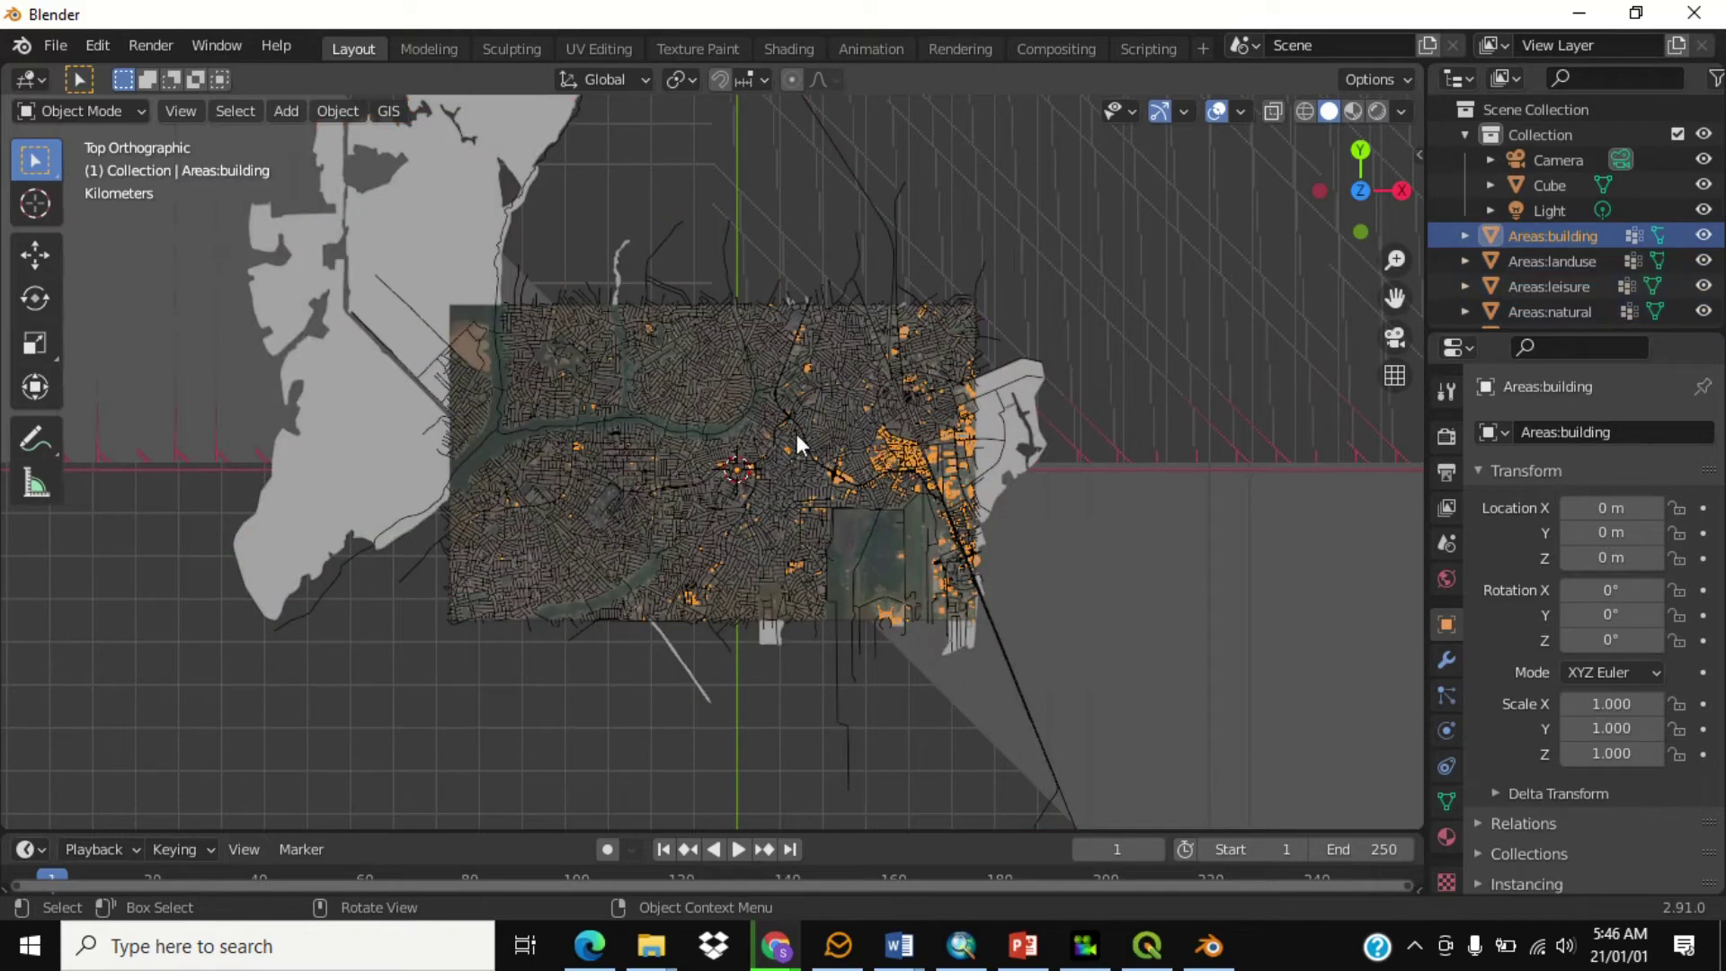
scroll(798, 438, up, 1)
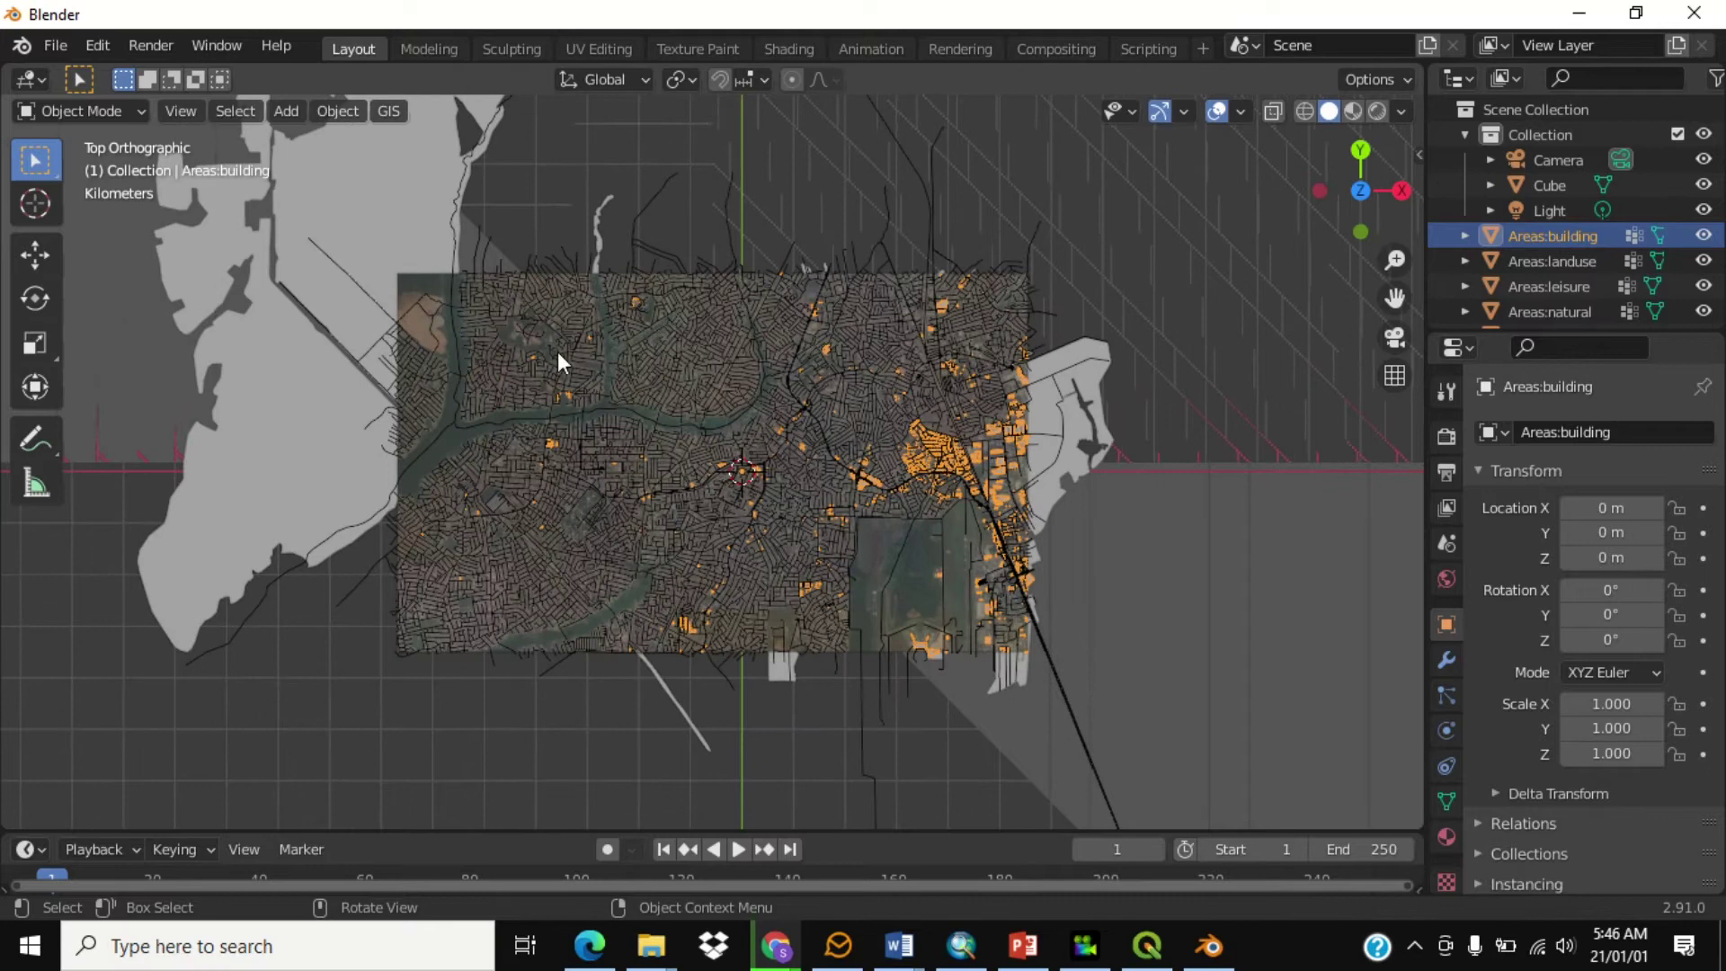
click(608, 415)
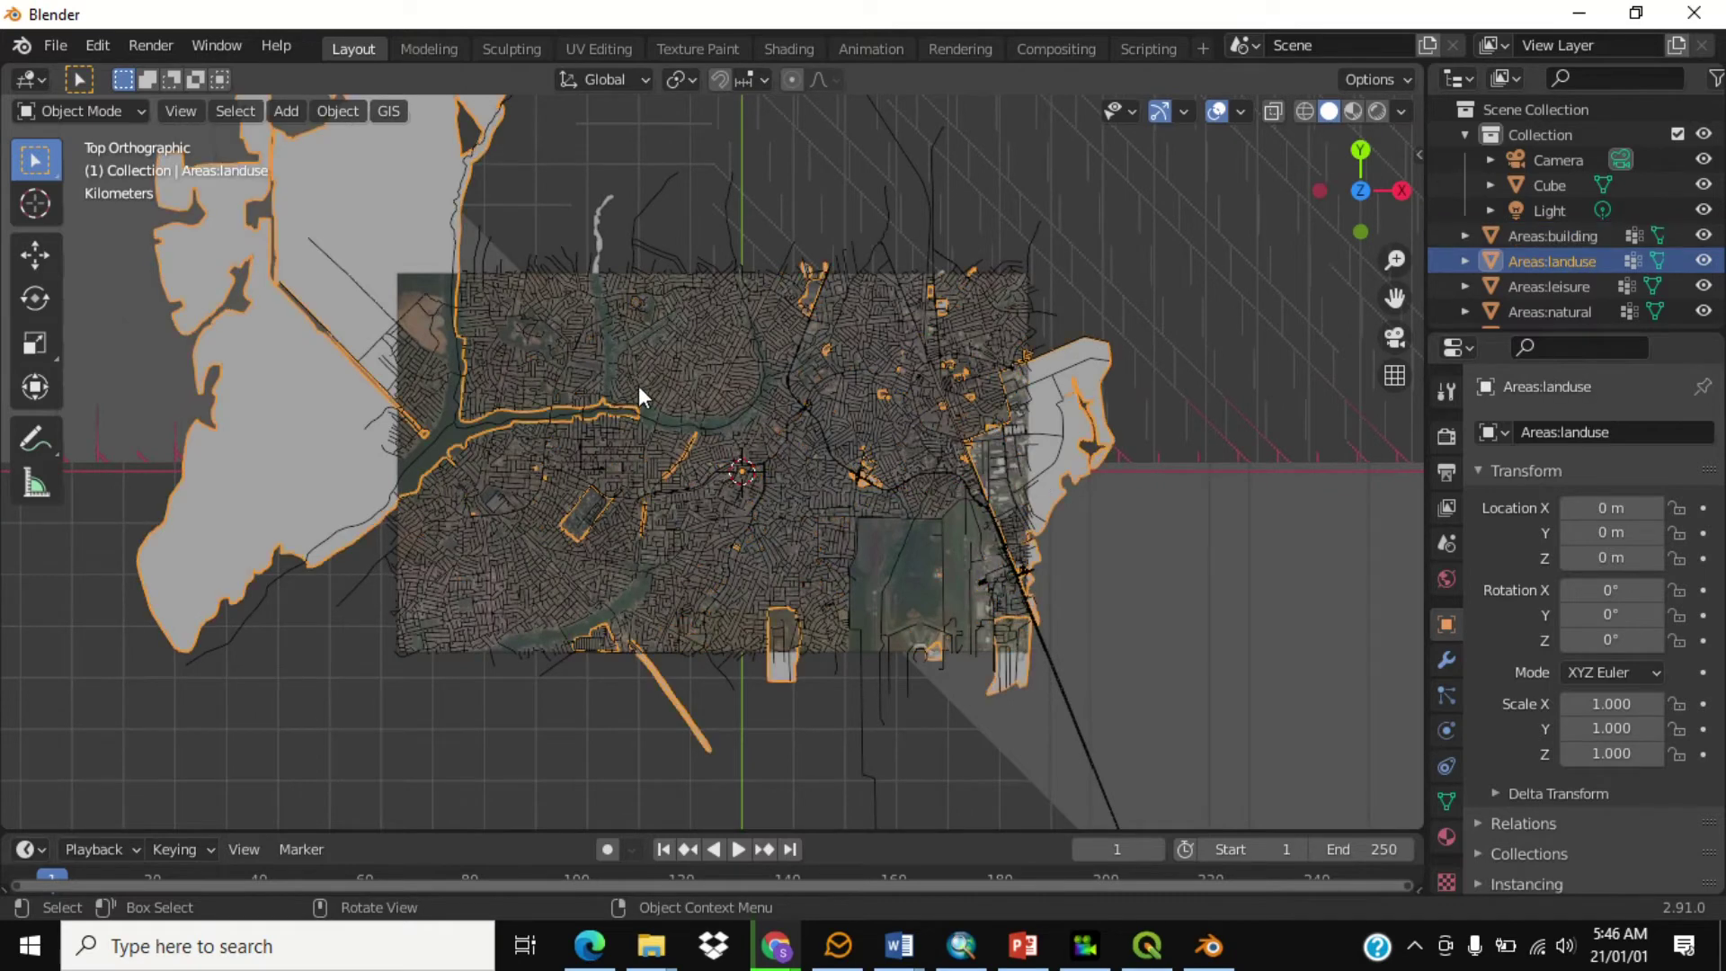
click(639, 389)
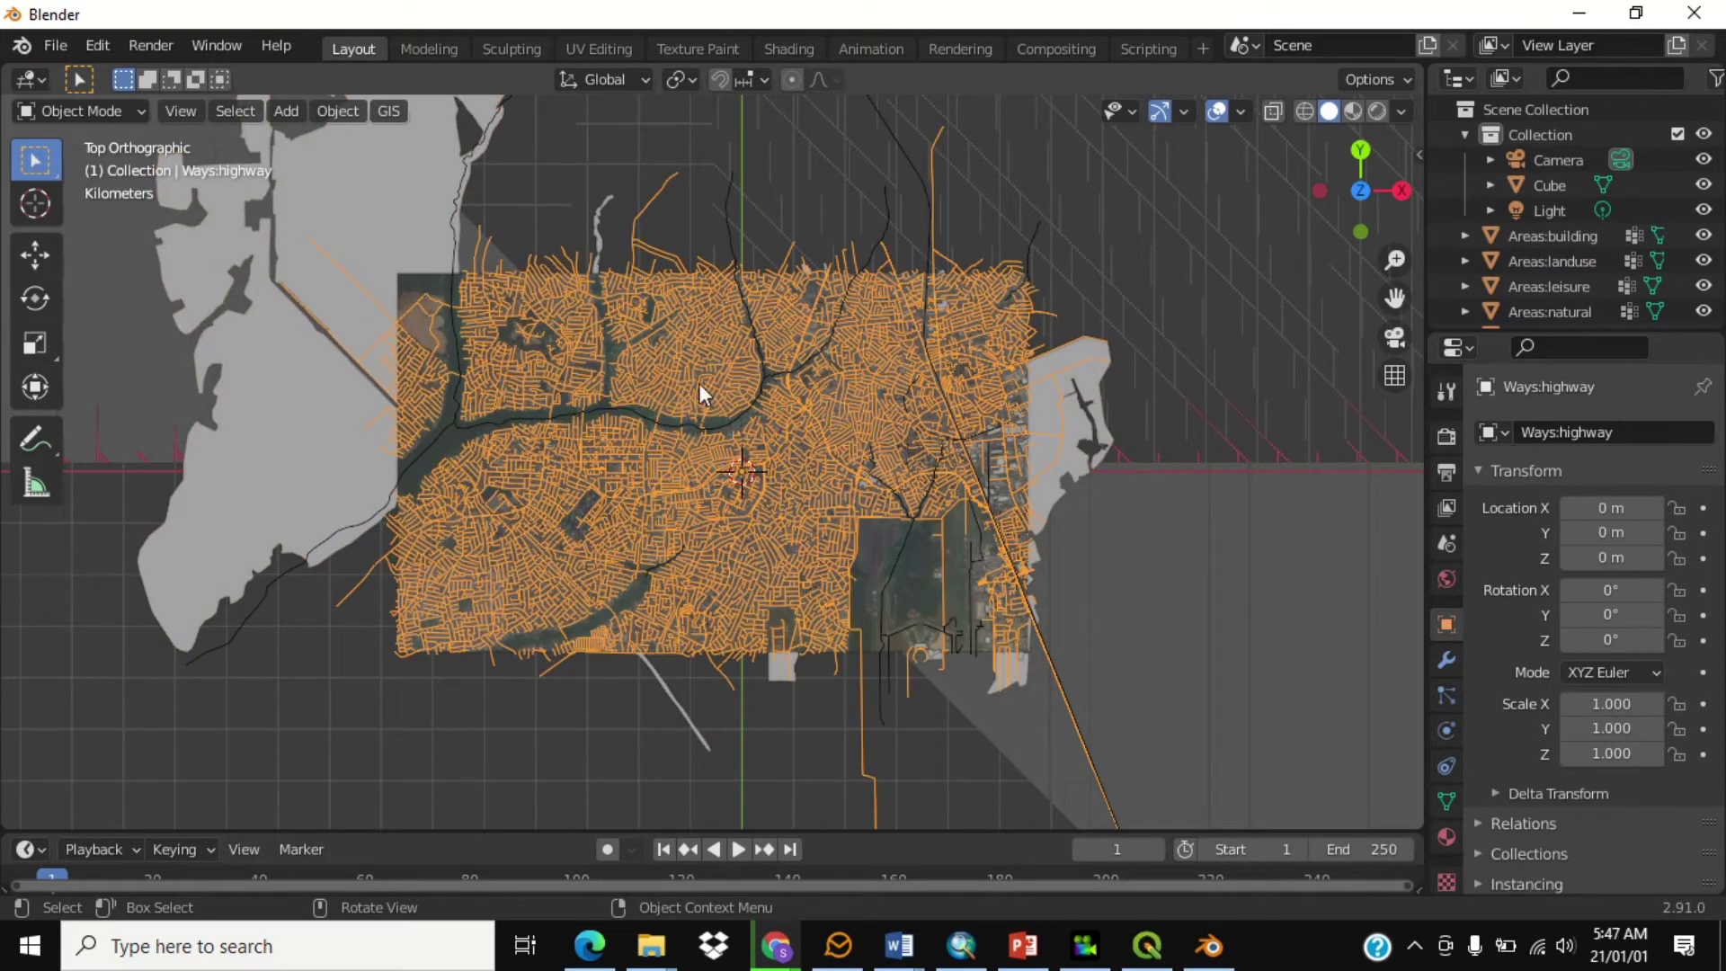
scroll(1524, 288, down, 3)
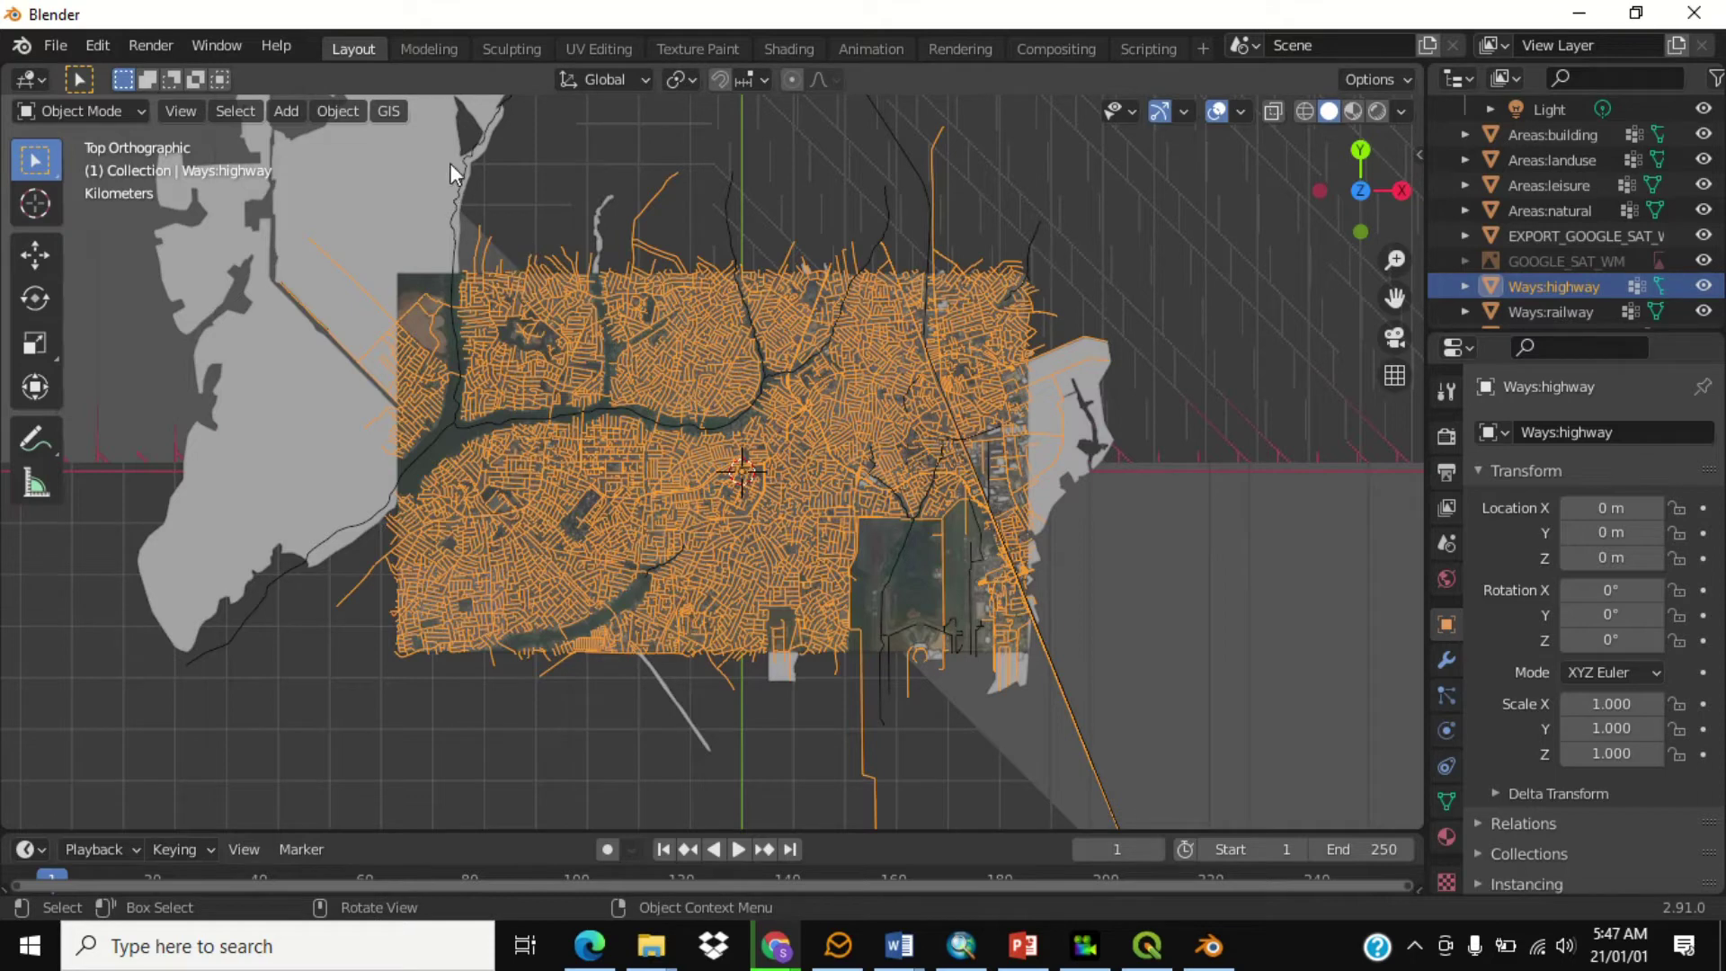
click(392, 114)
- Start a Shapefile (.shp) export with feature type Line and mode Objects to features
mouse_move(460, 226)
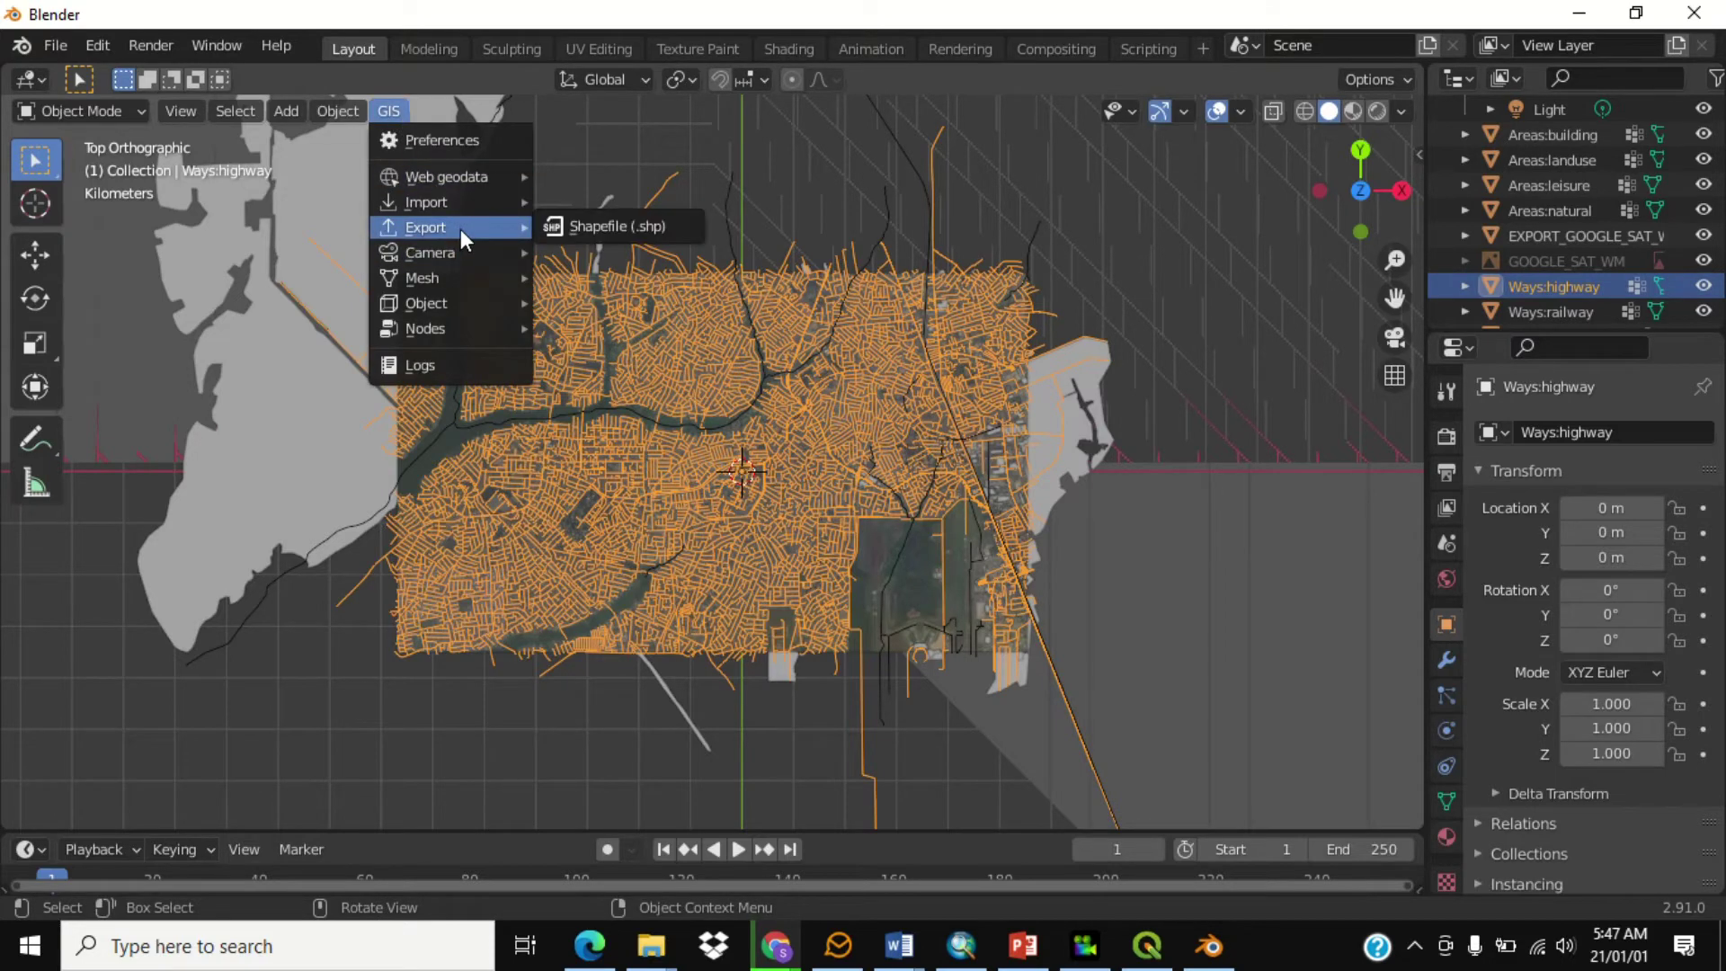
click(569, 230)
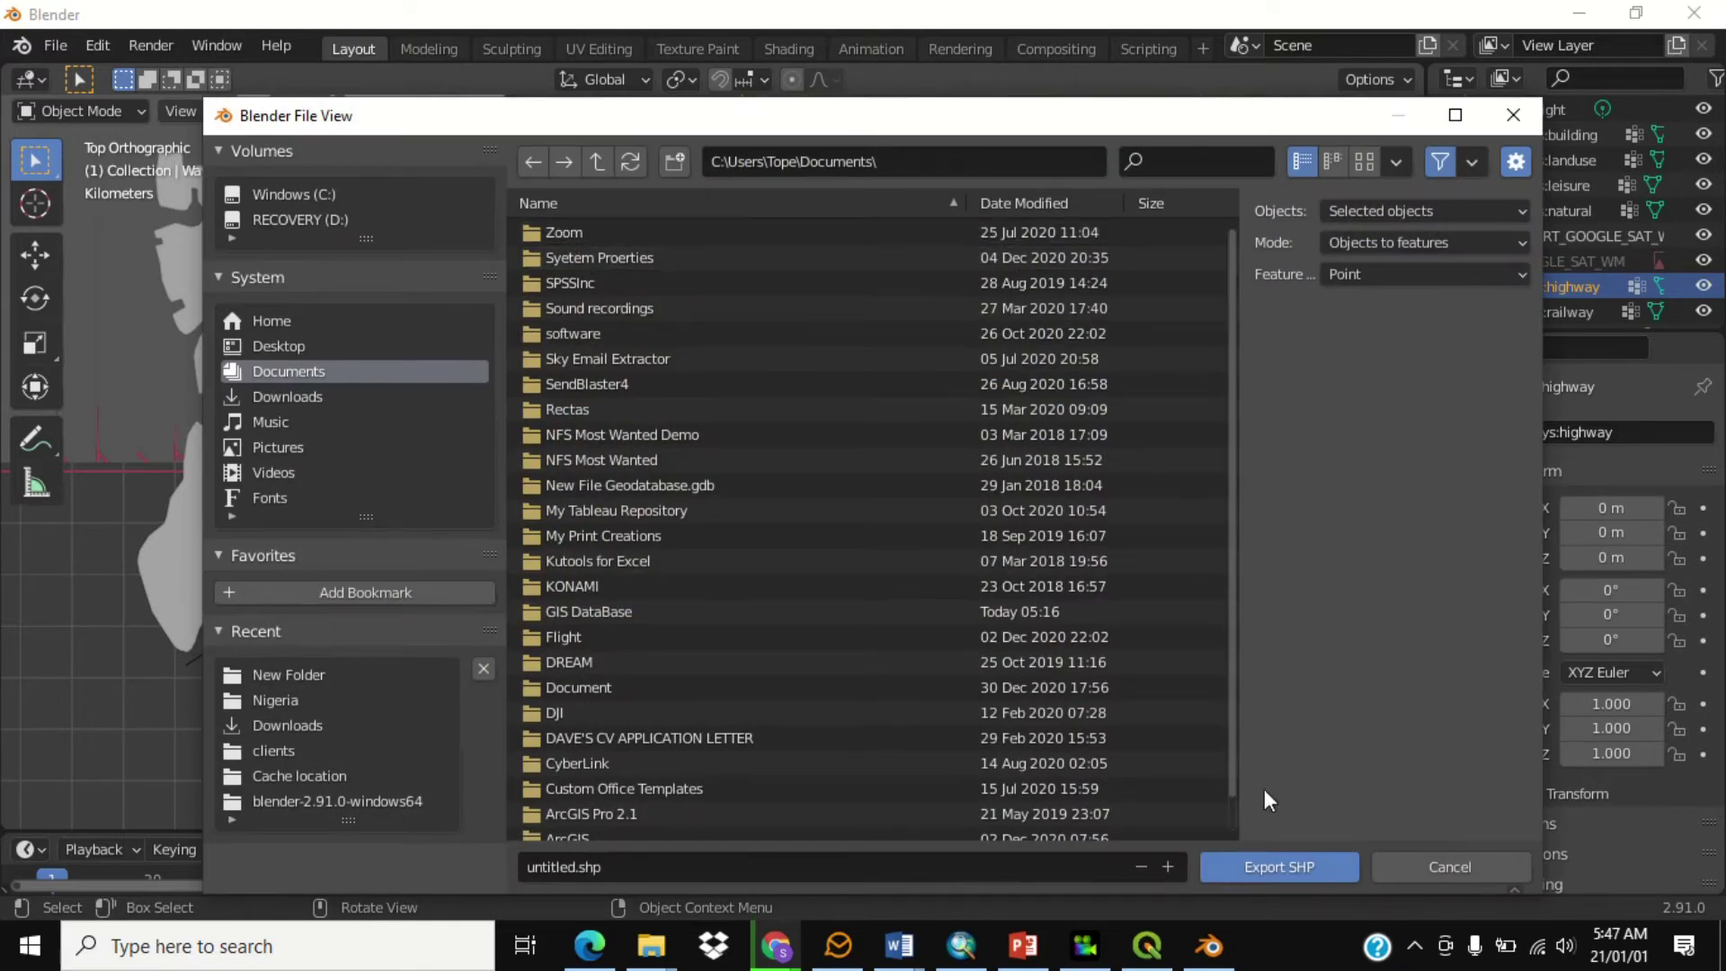
click(1413, 280)
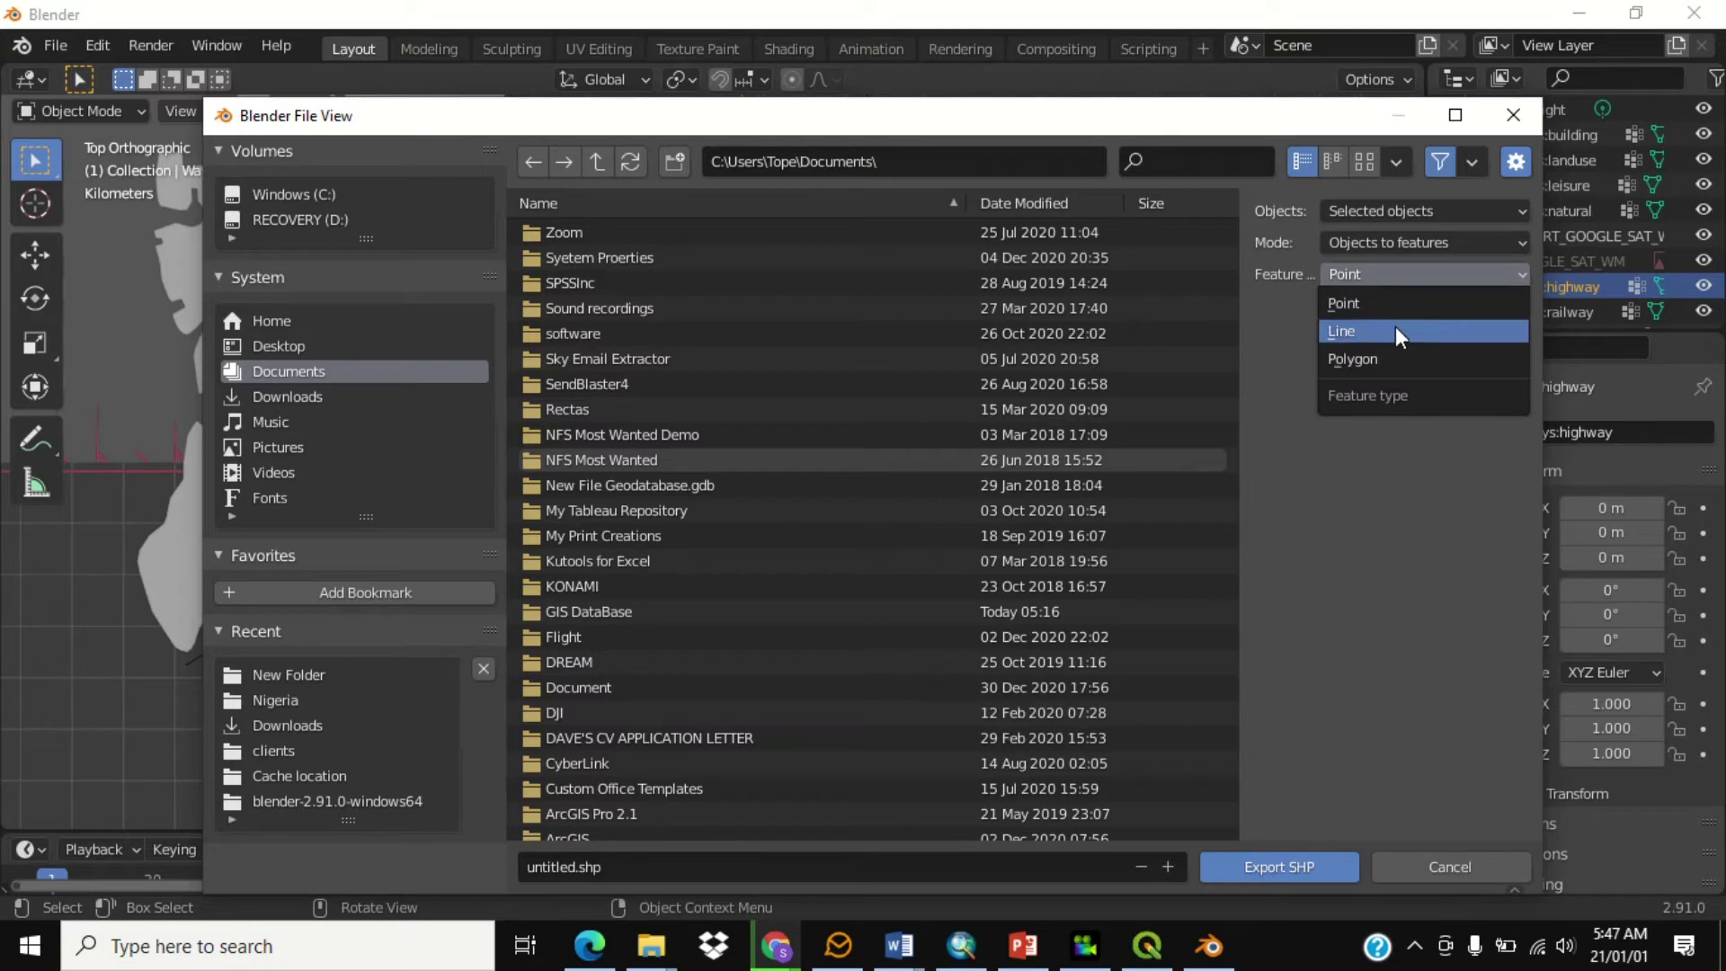
click(1395, 331)
click(1389, 245)
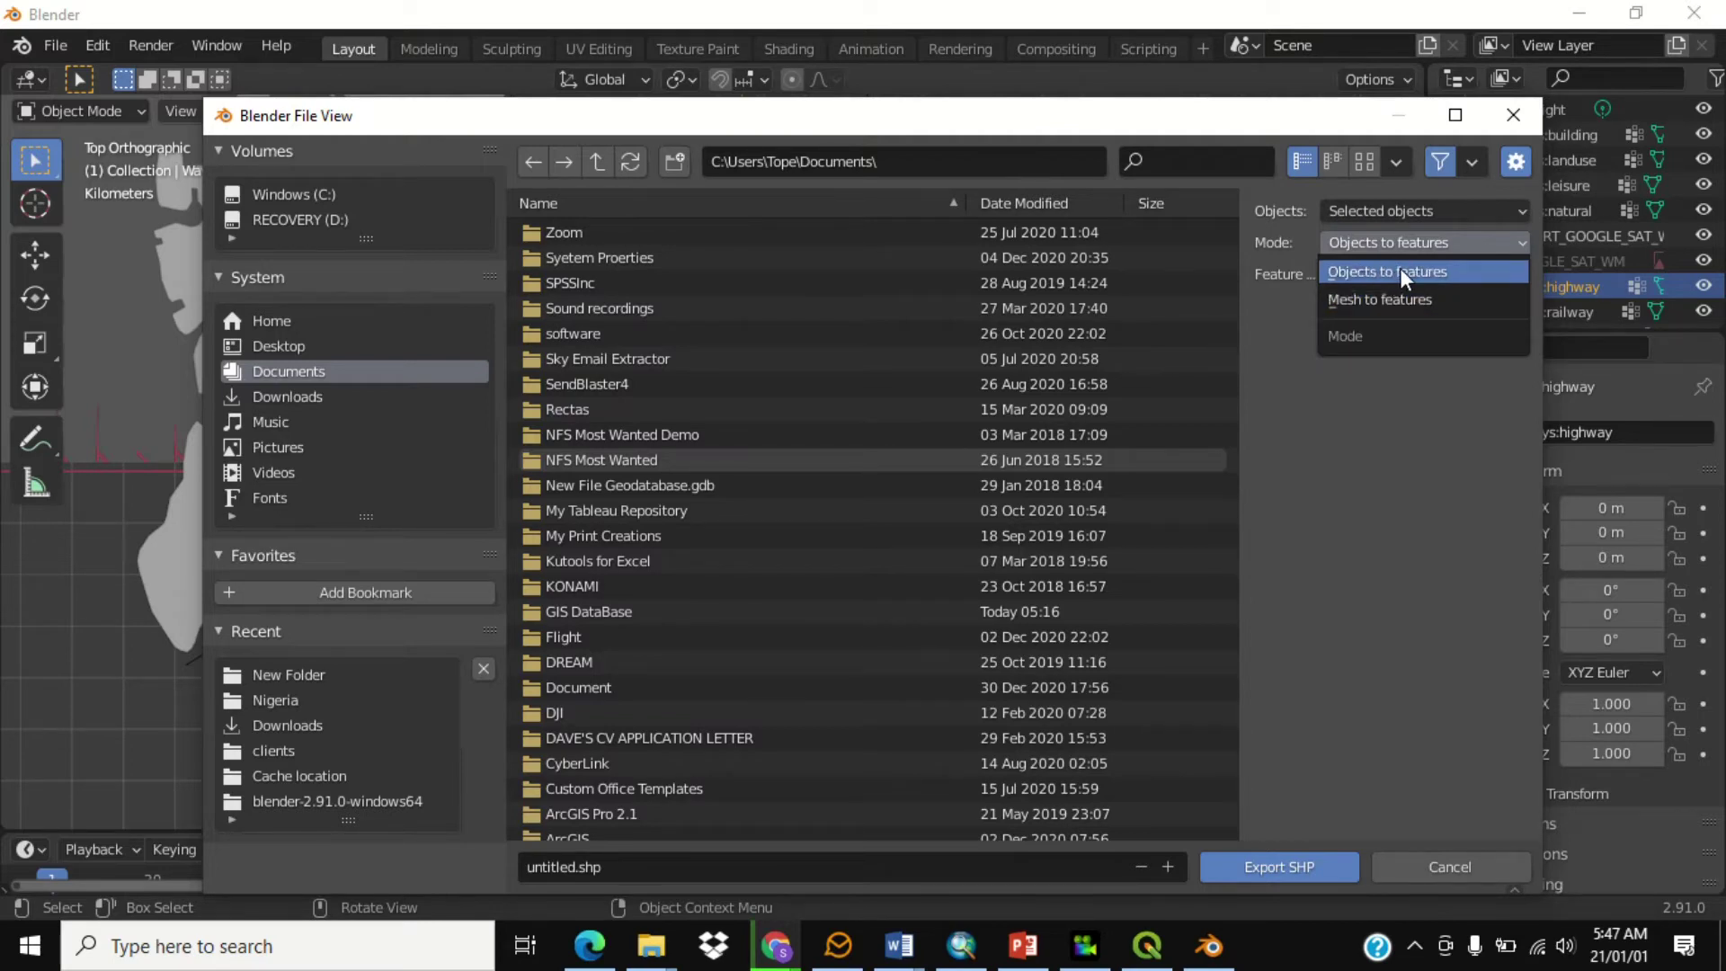
click(1400, 268)
- Export only Selected objects, keeping Line and Objects to features, saving into the Nigeria folder
click(1389, 212)
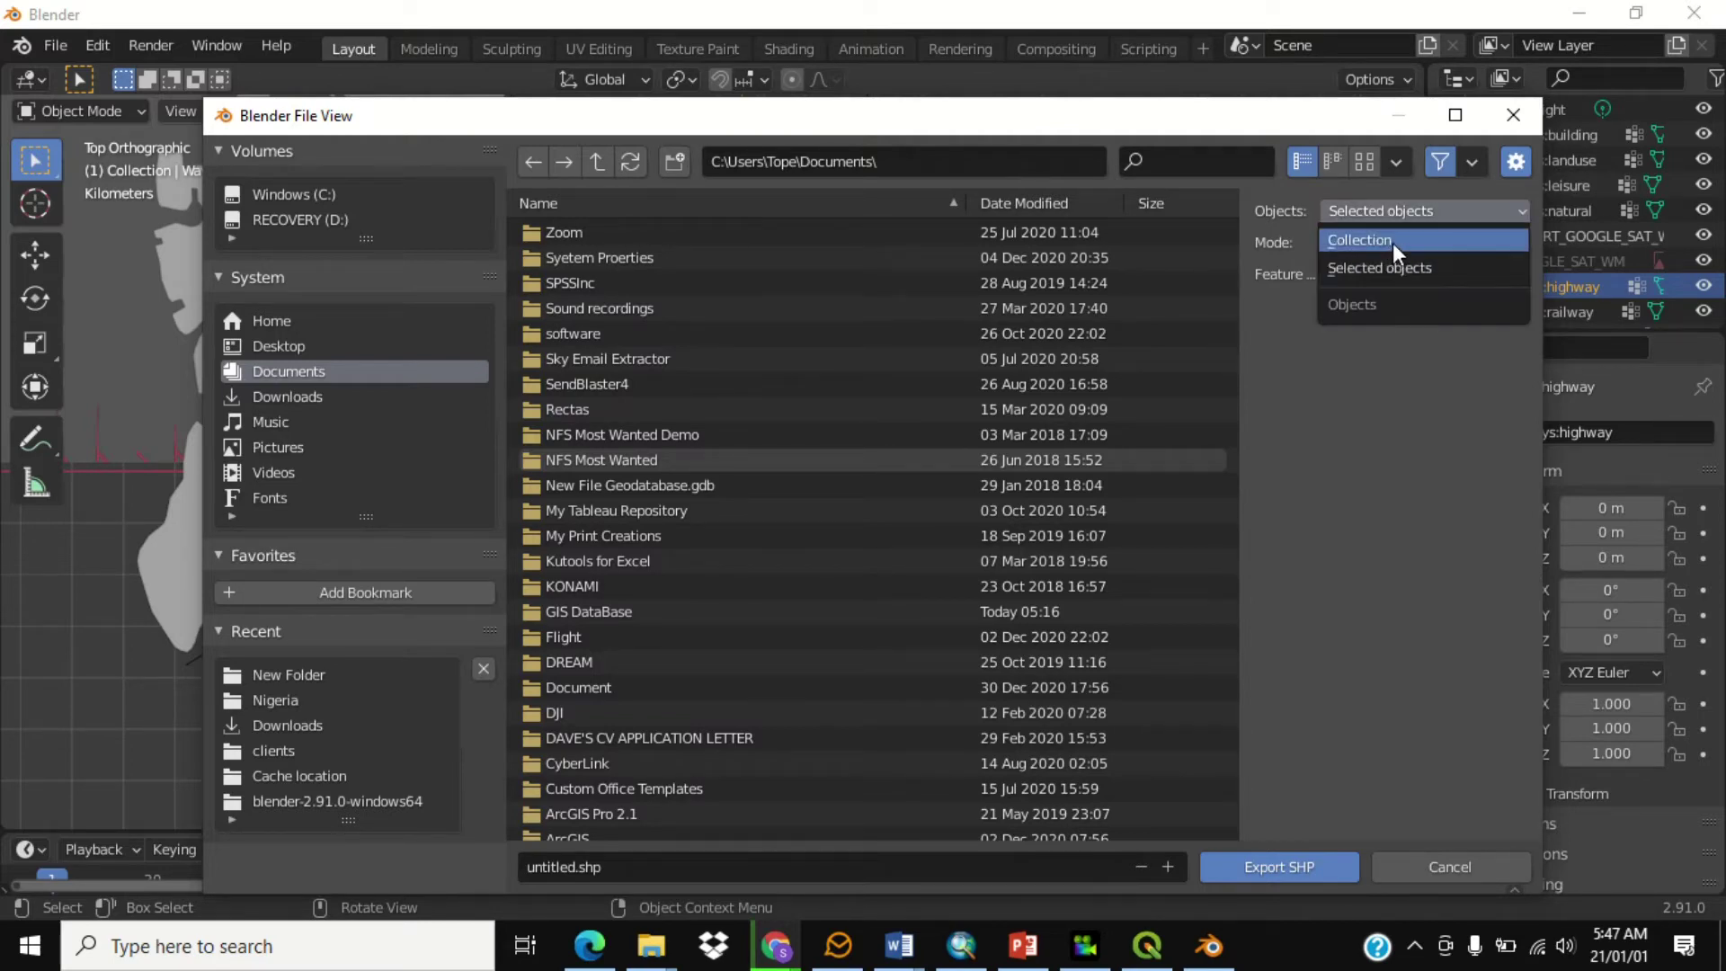
click(1400, 268)
click(1360, 244)
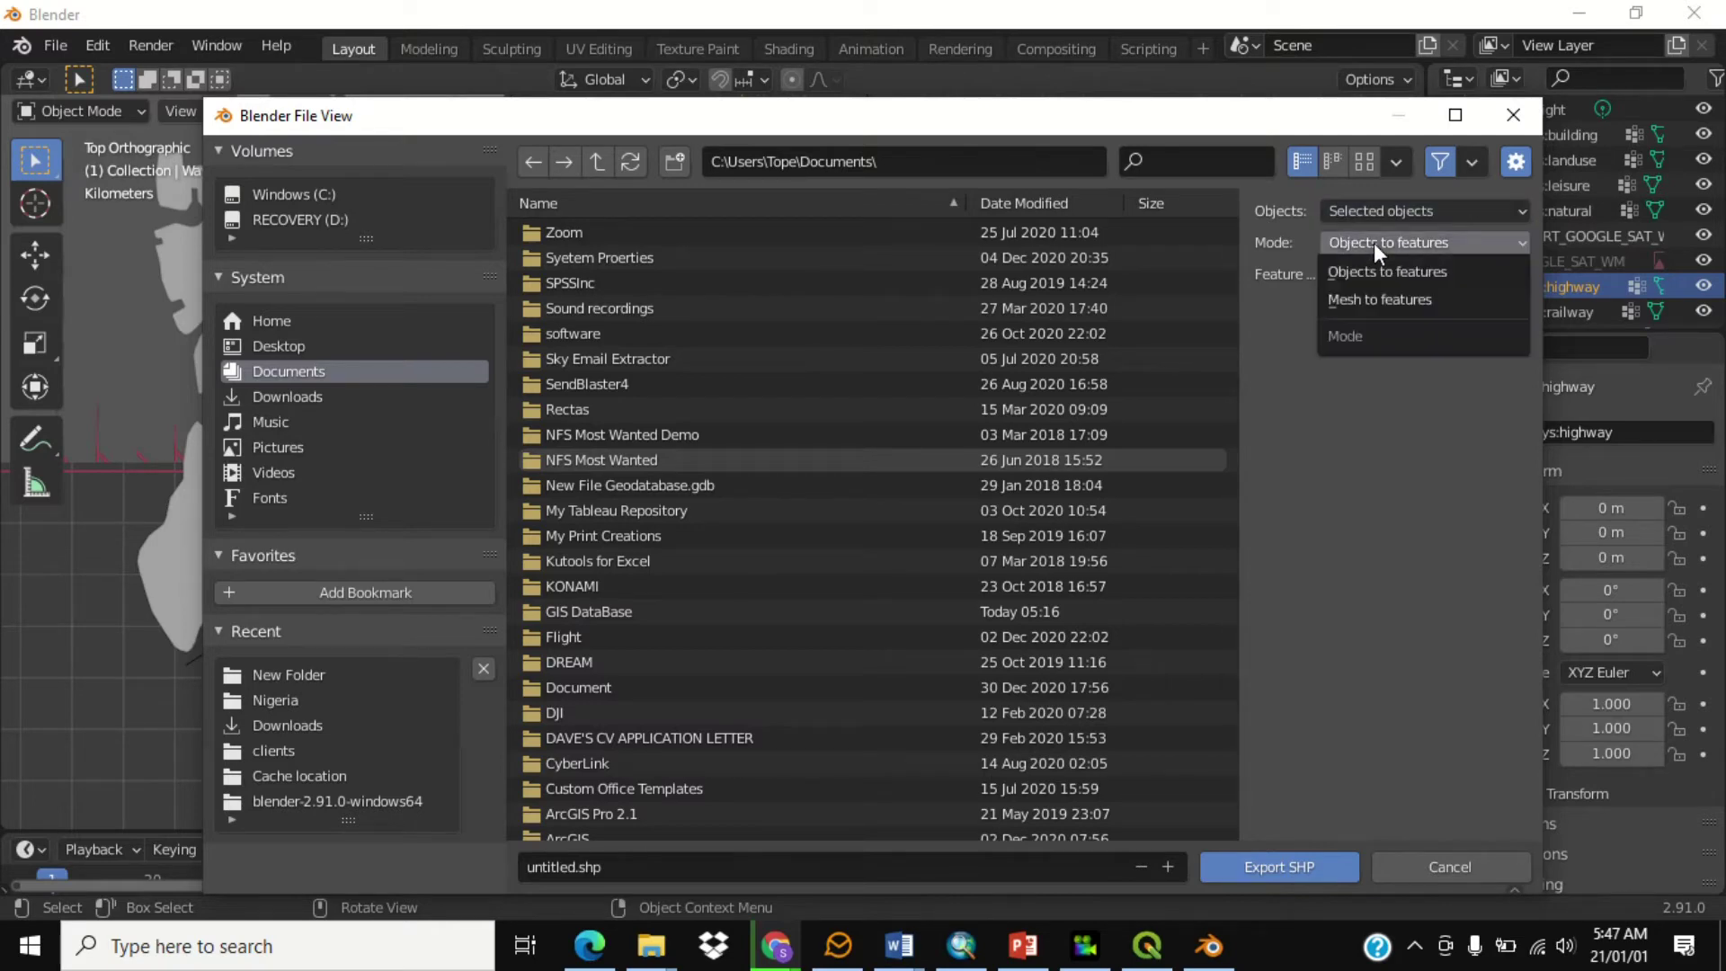
click(1390, 272)
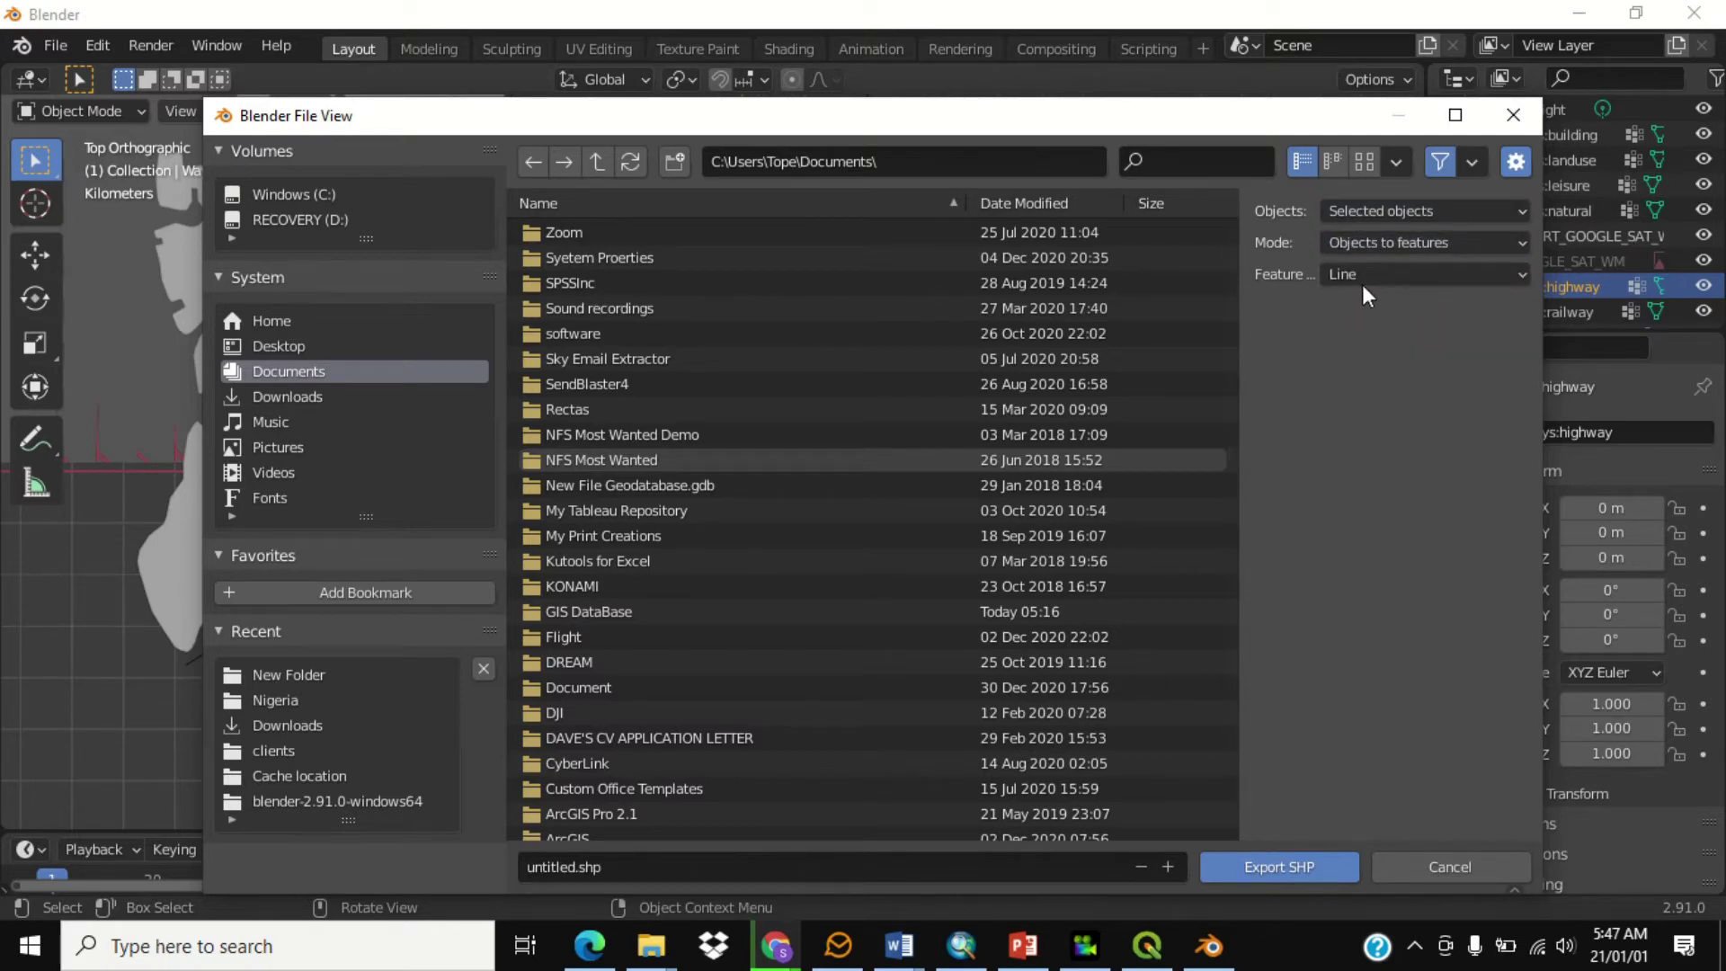
click(1363, 280)
click(1374, 273)
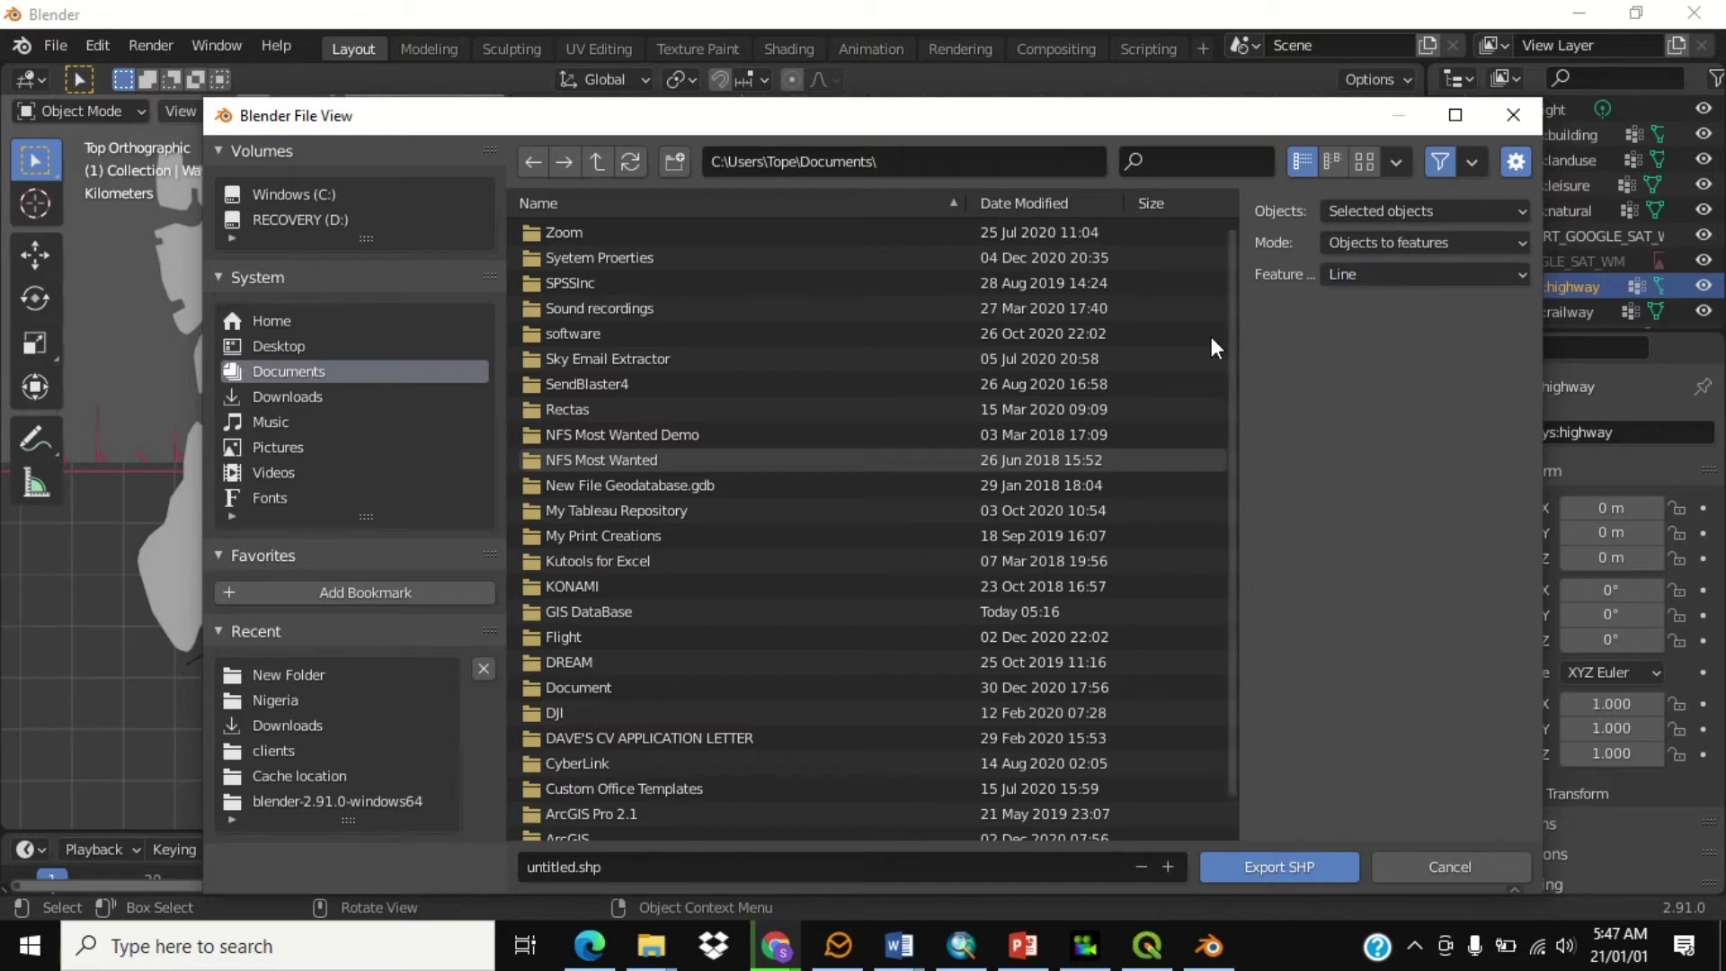
scroll(760, 661, down, 1)
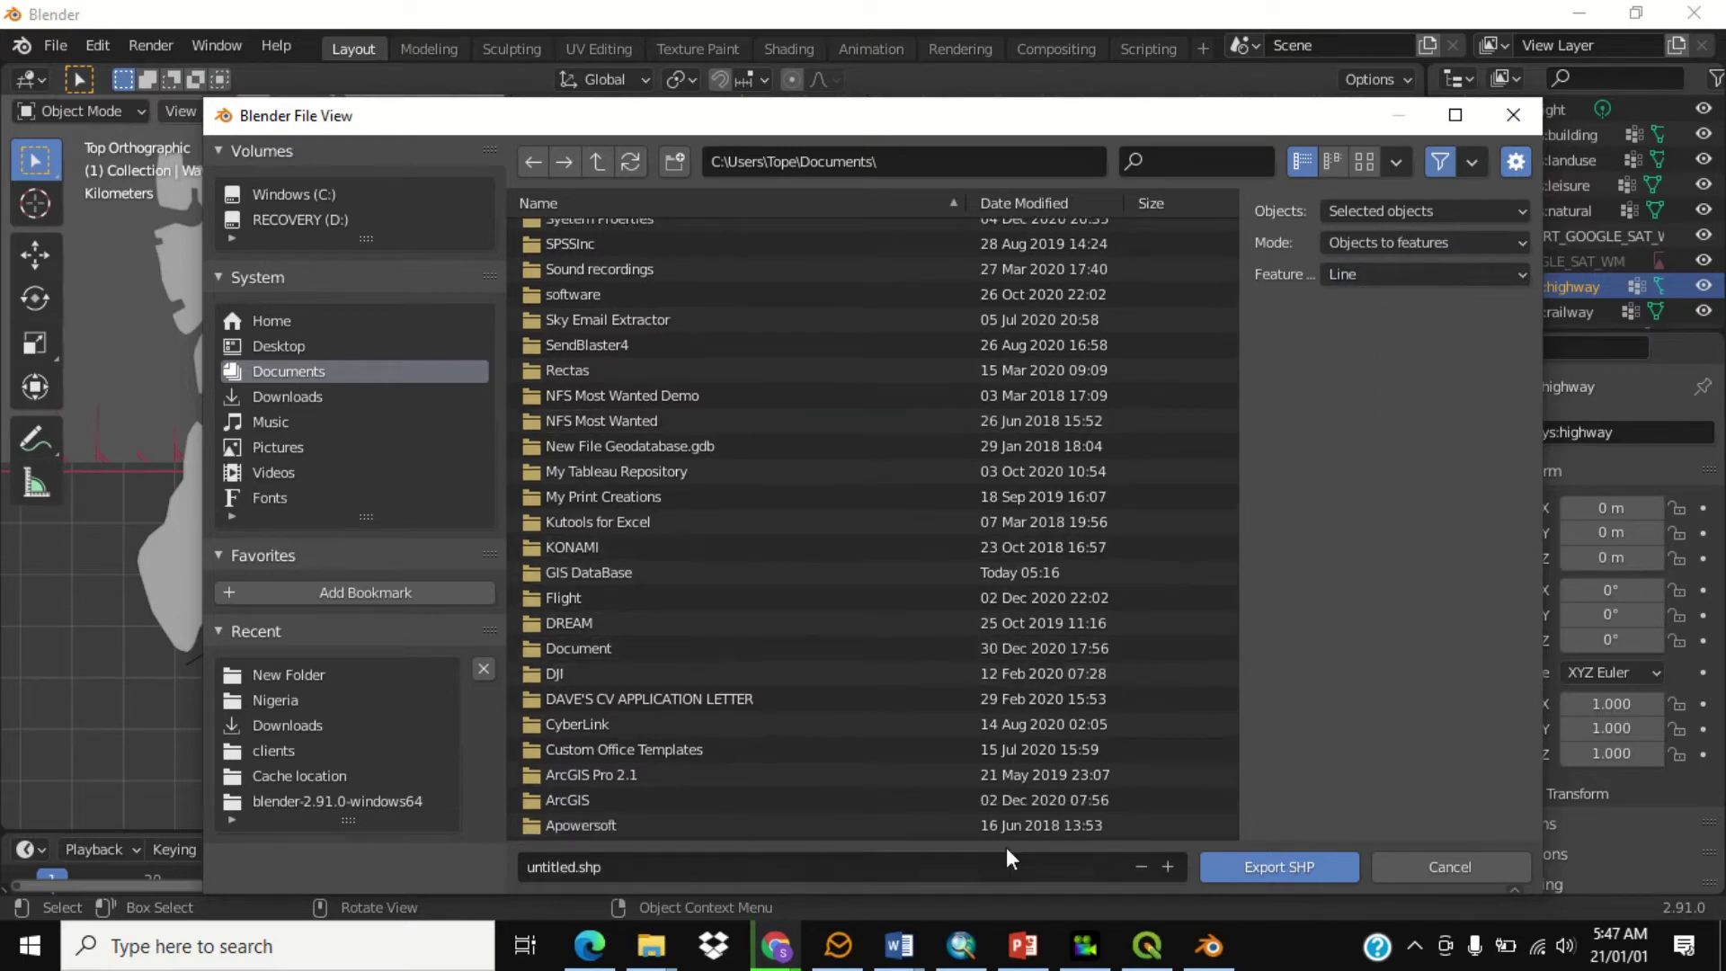
click(277, 700)
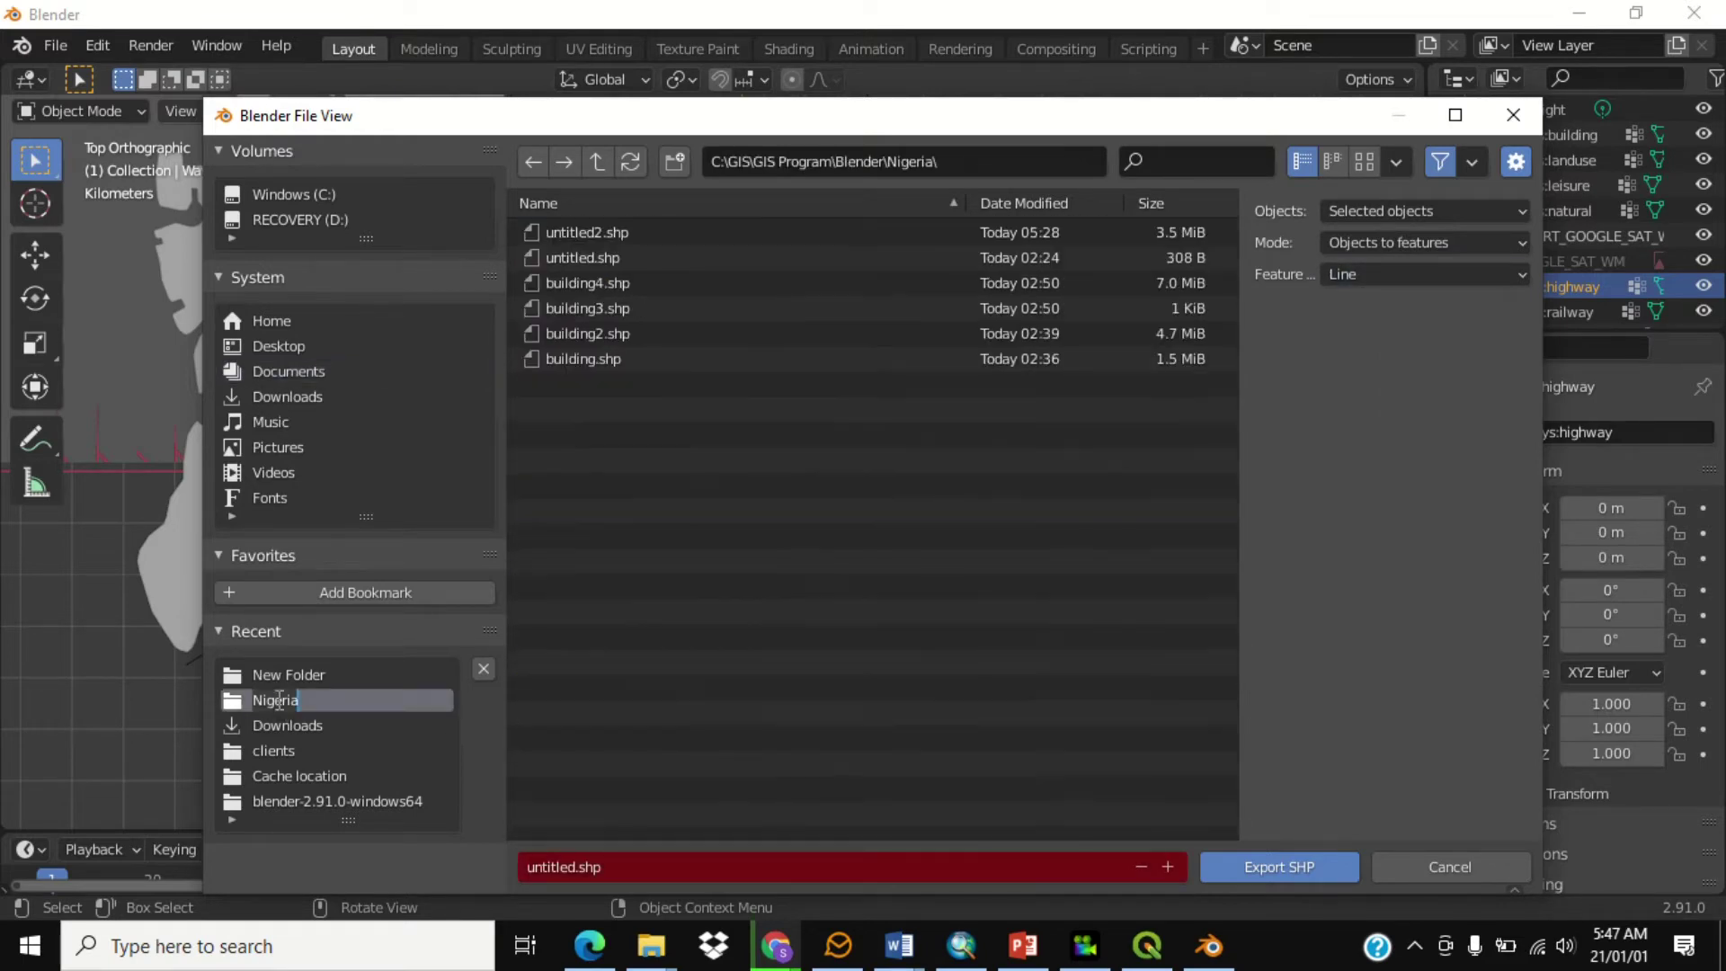
- Name the file Lagos_road.shp and export the highway roads as a shapefile
click(616, 873)
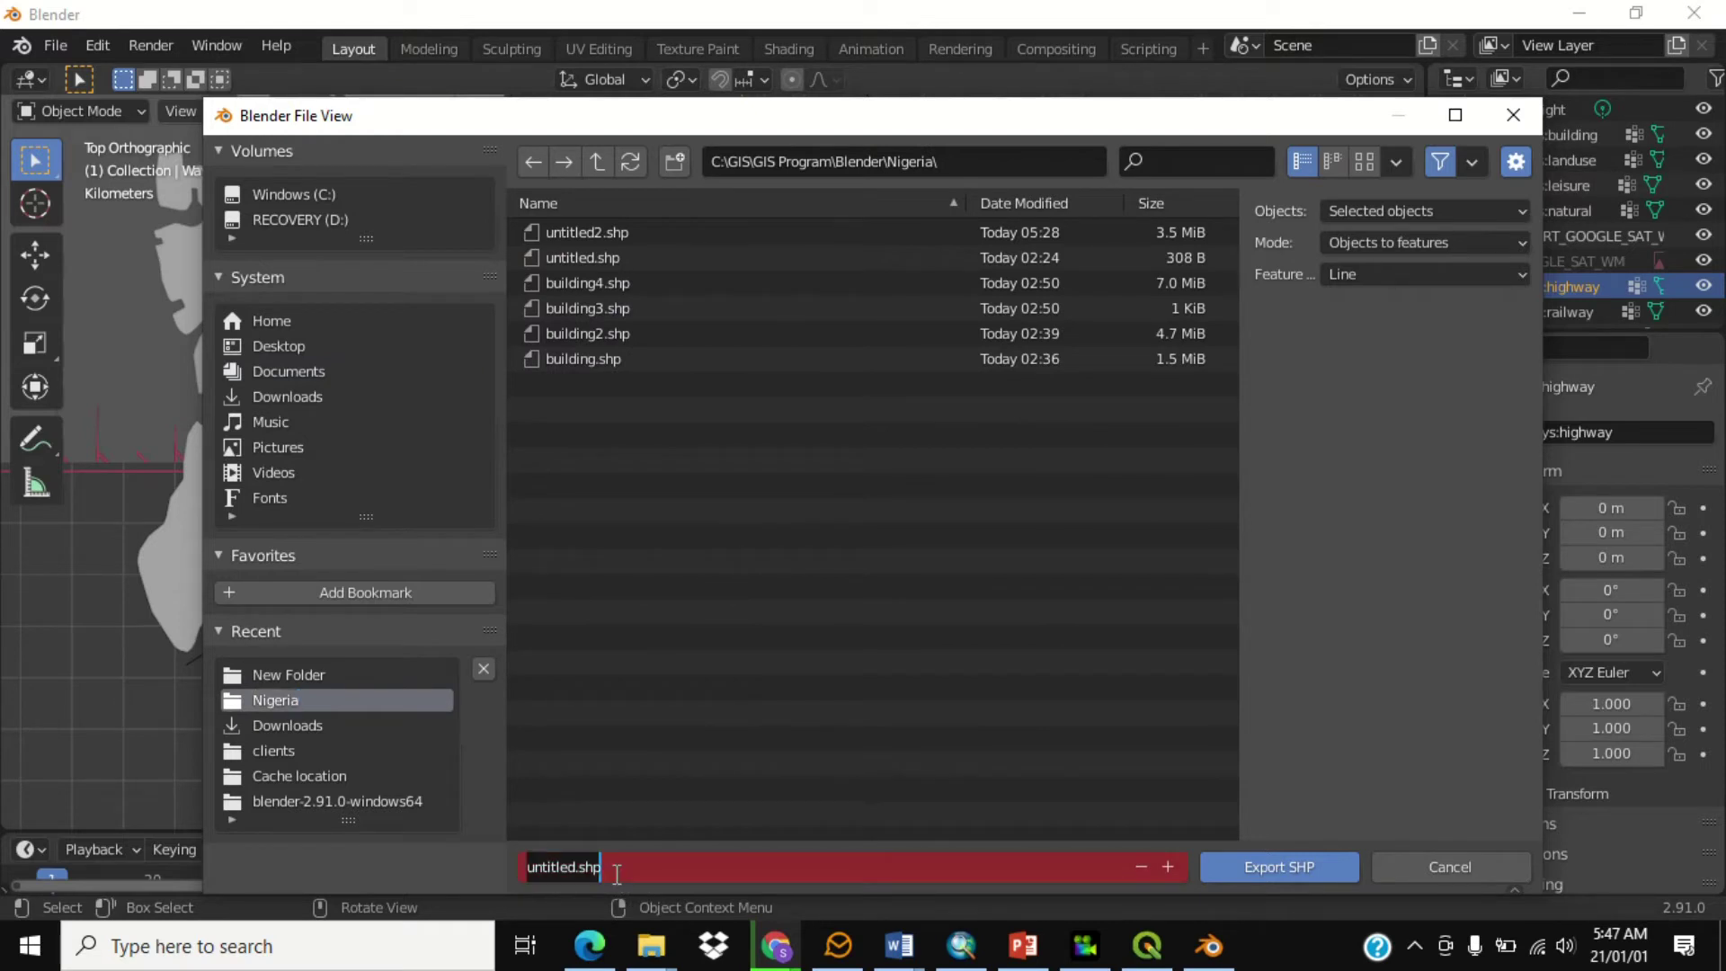
text(Lag)
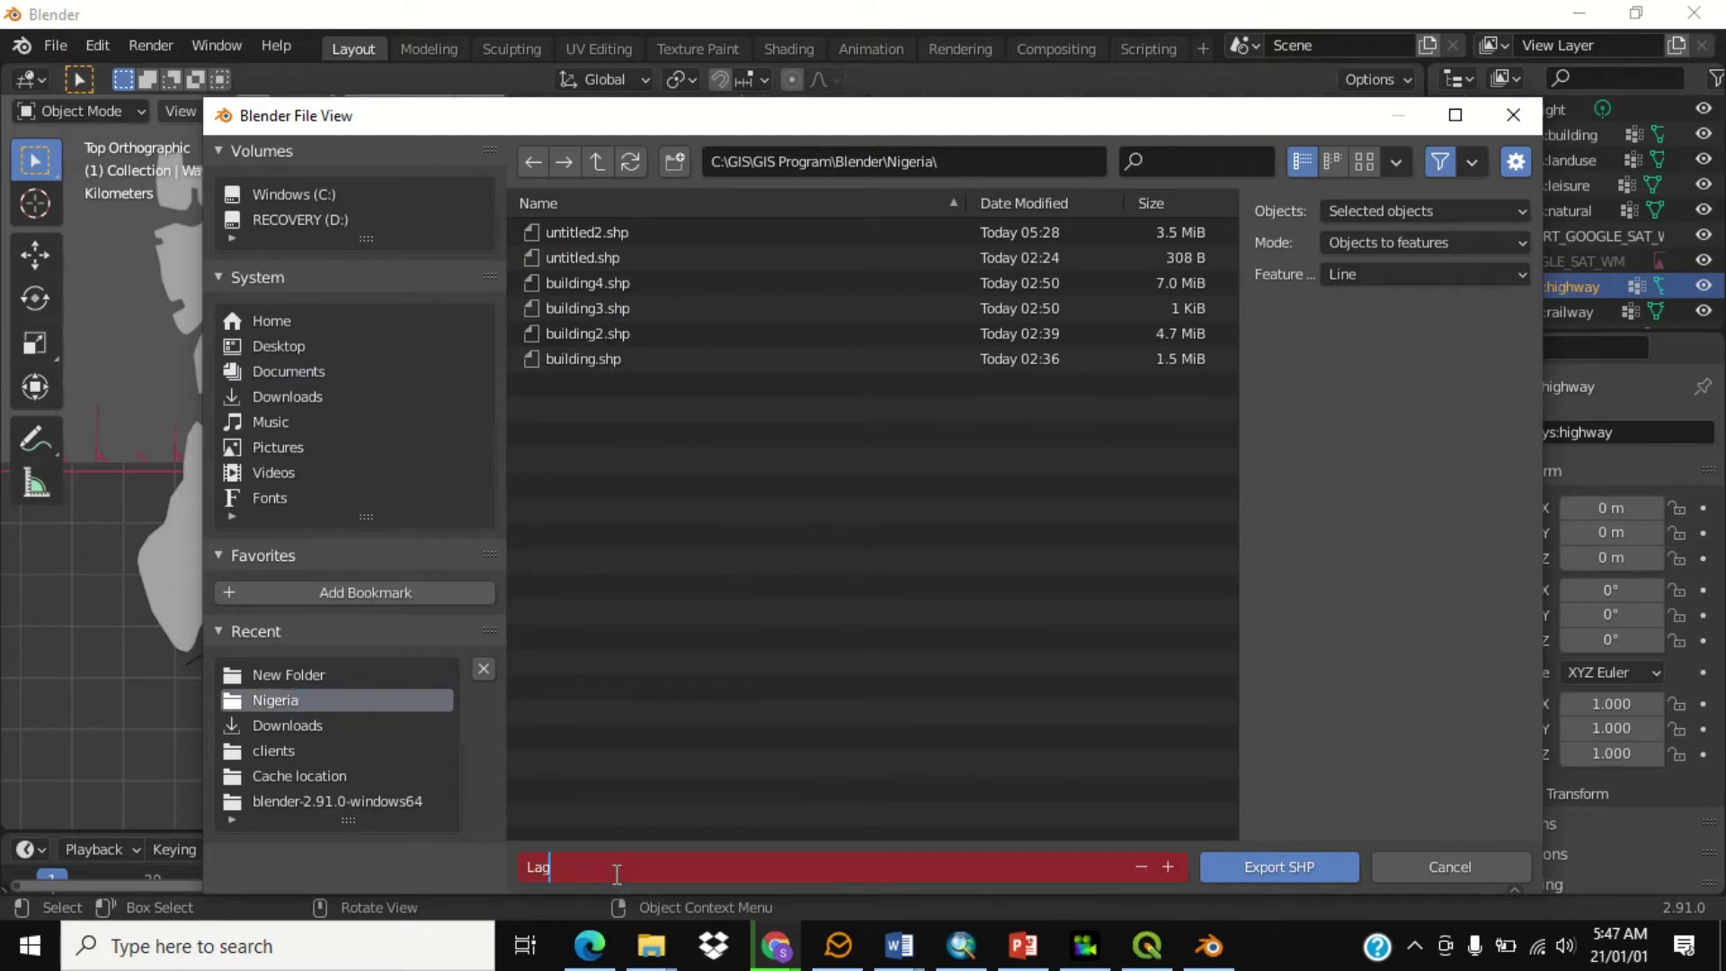
text(os_road.shp)
click(1294, 873)
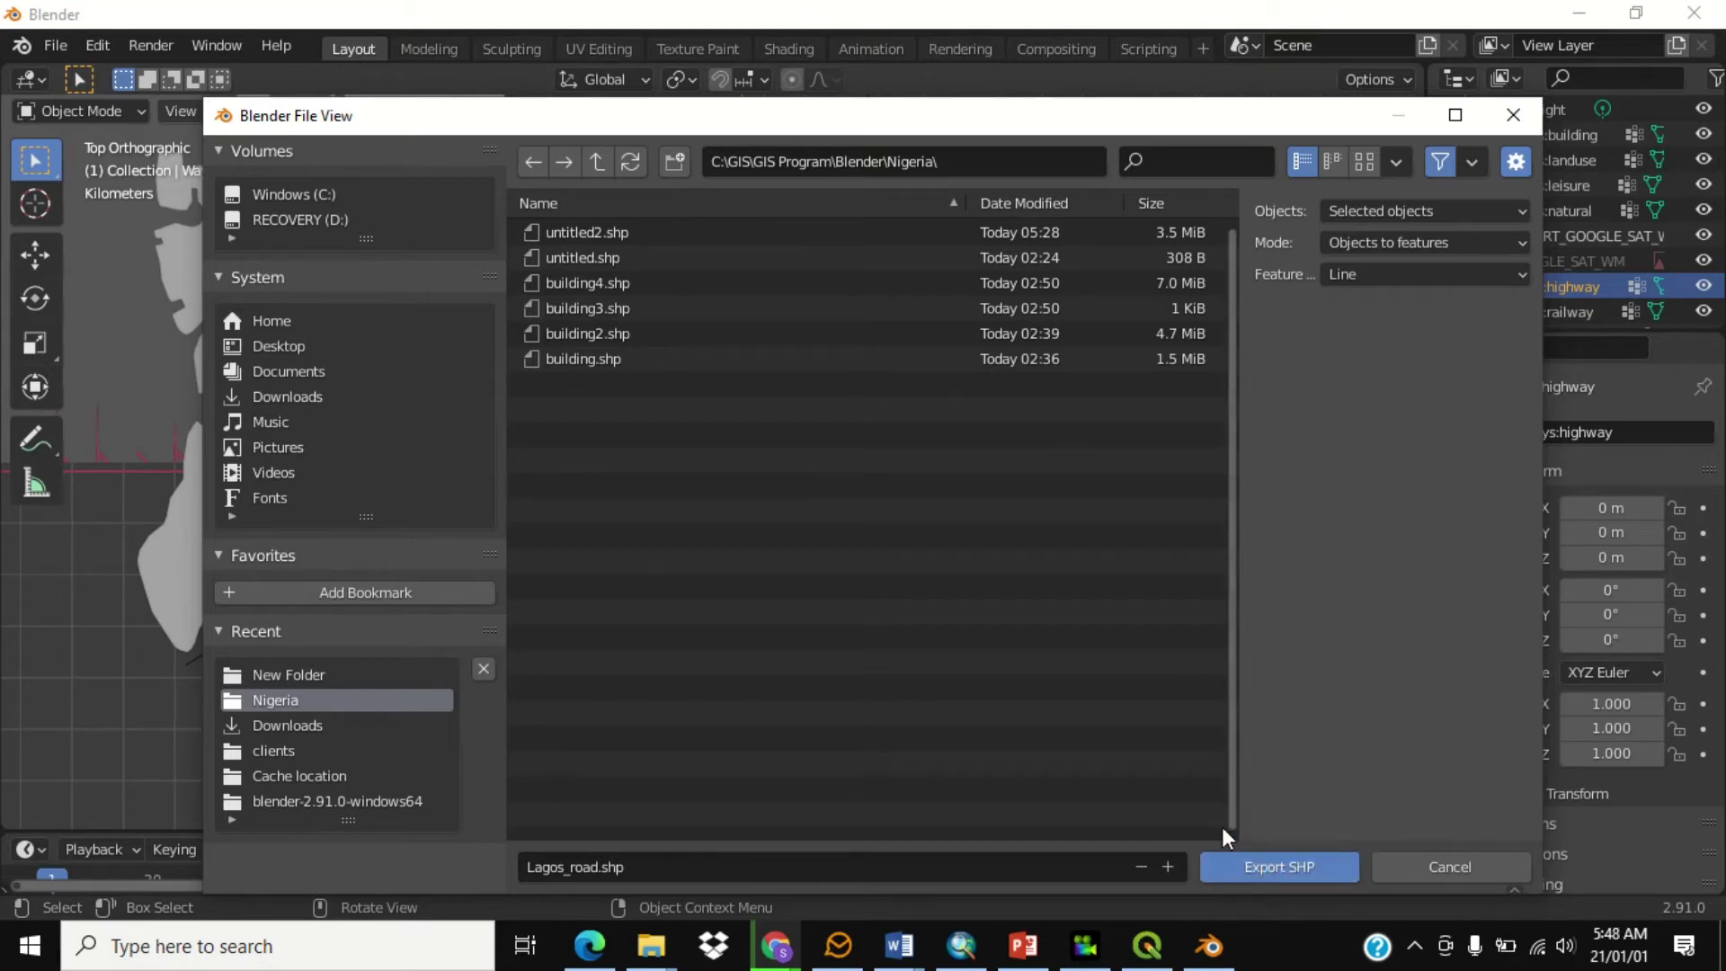
click(1240, 867)
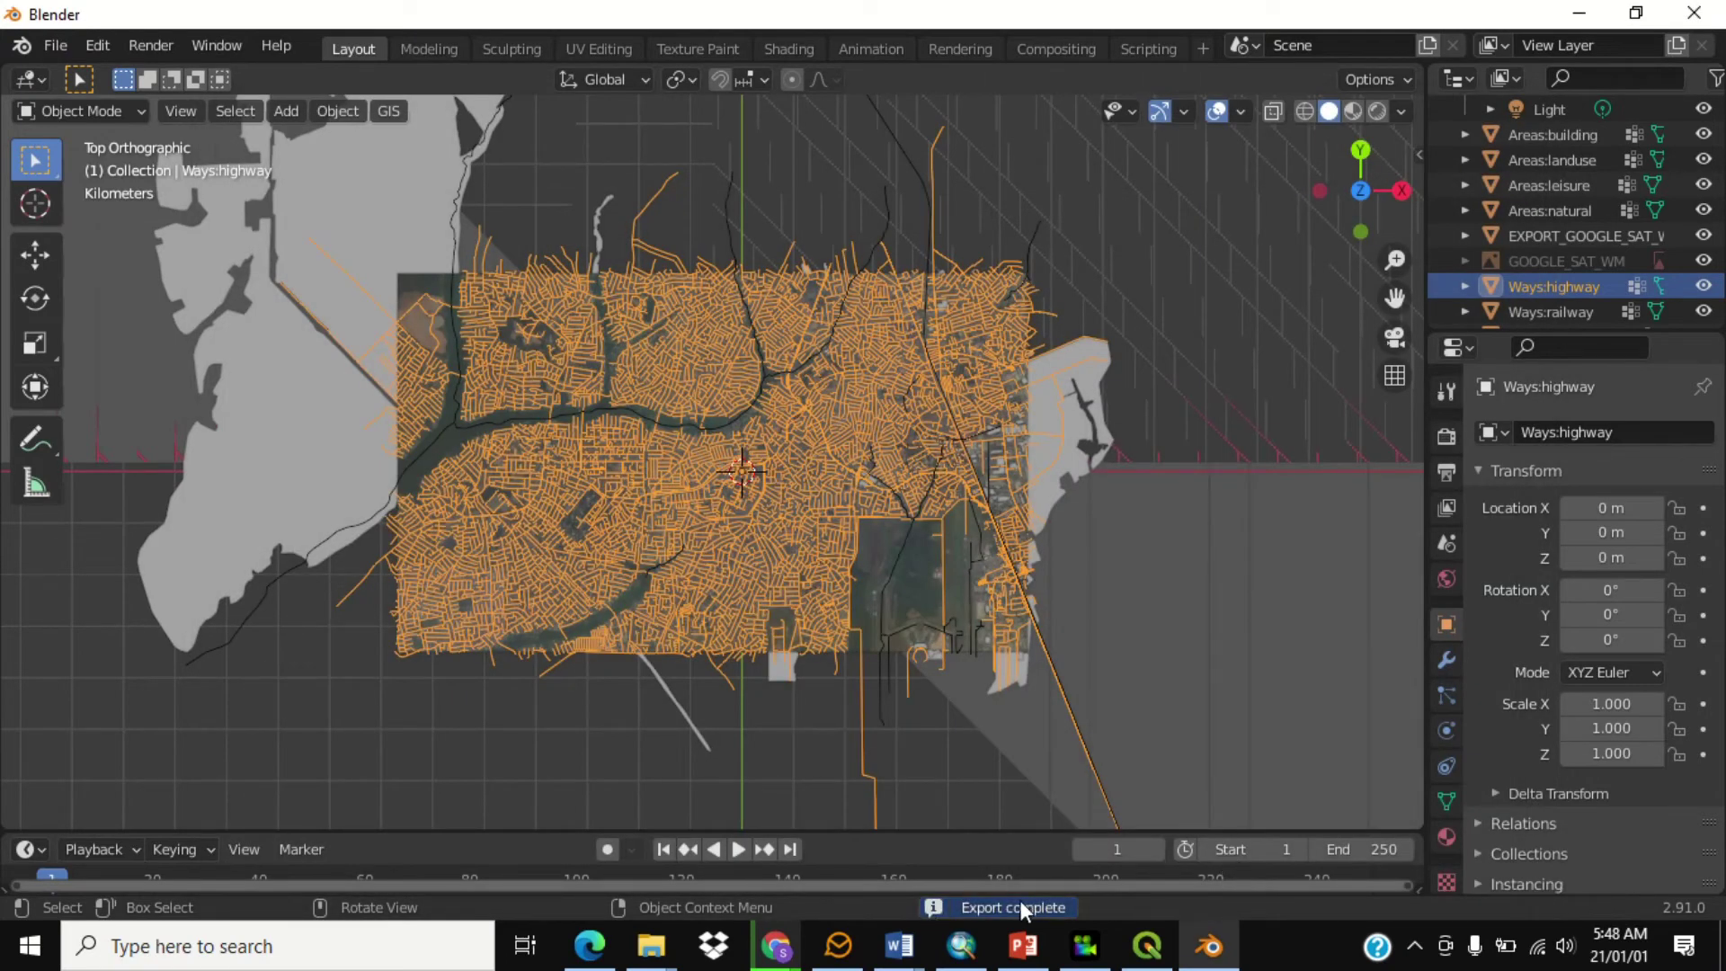
- In ArcMap, add Lagos_road.shp from the Nigeria folder through Add Data
click(961, 945)
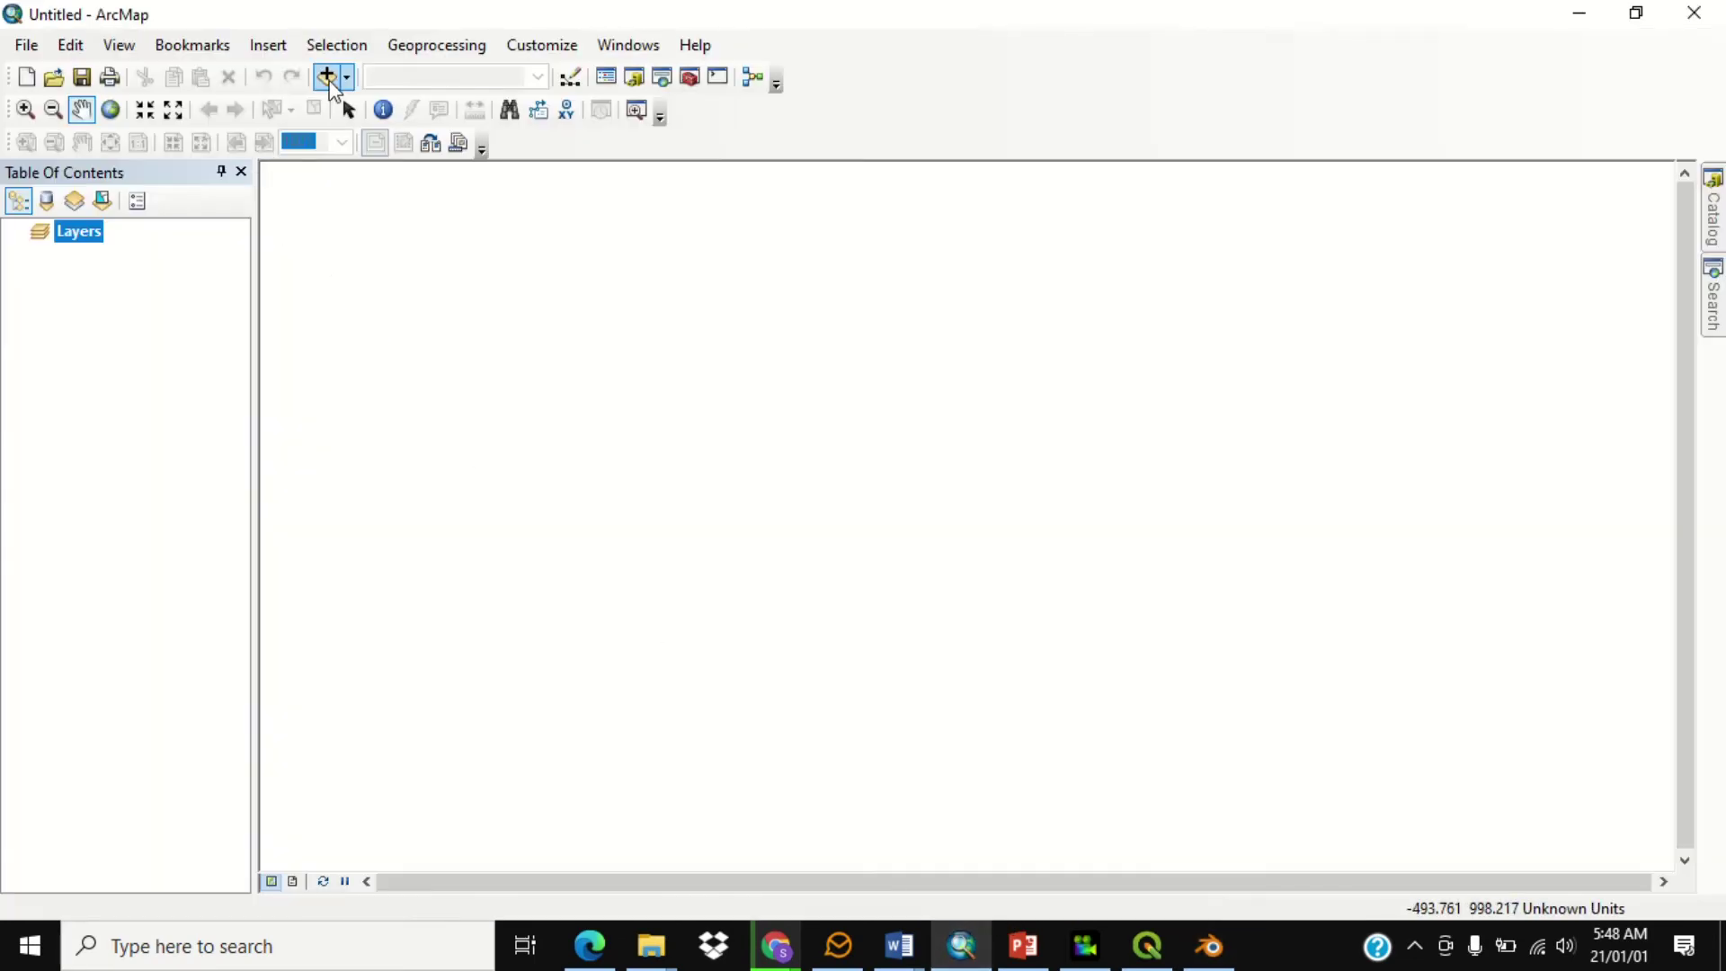
click(331, 81)
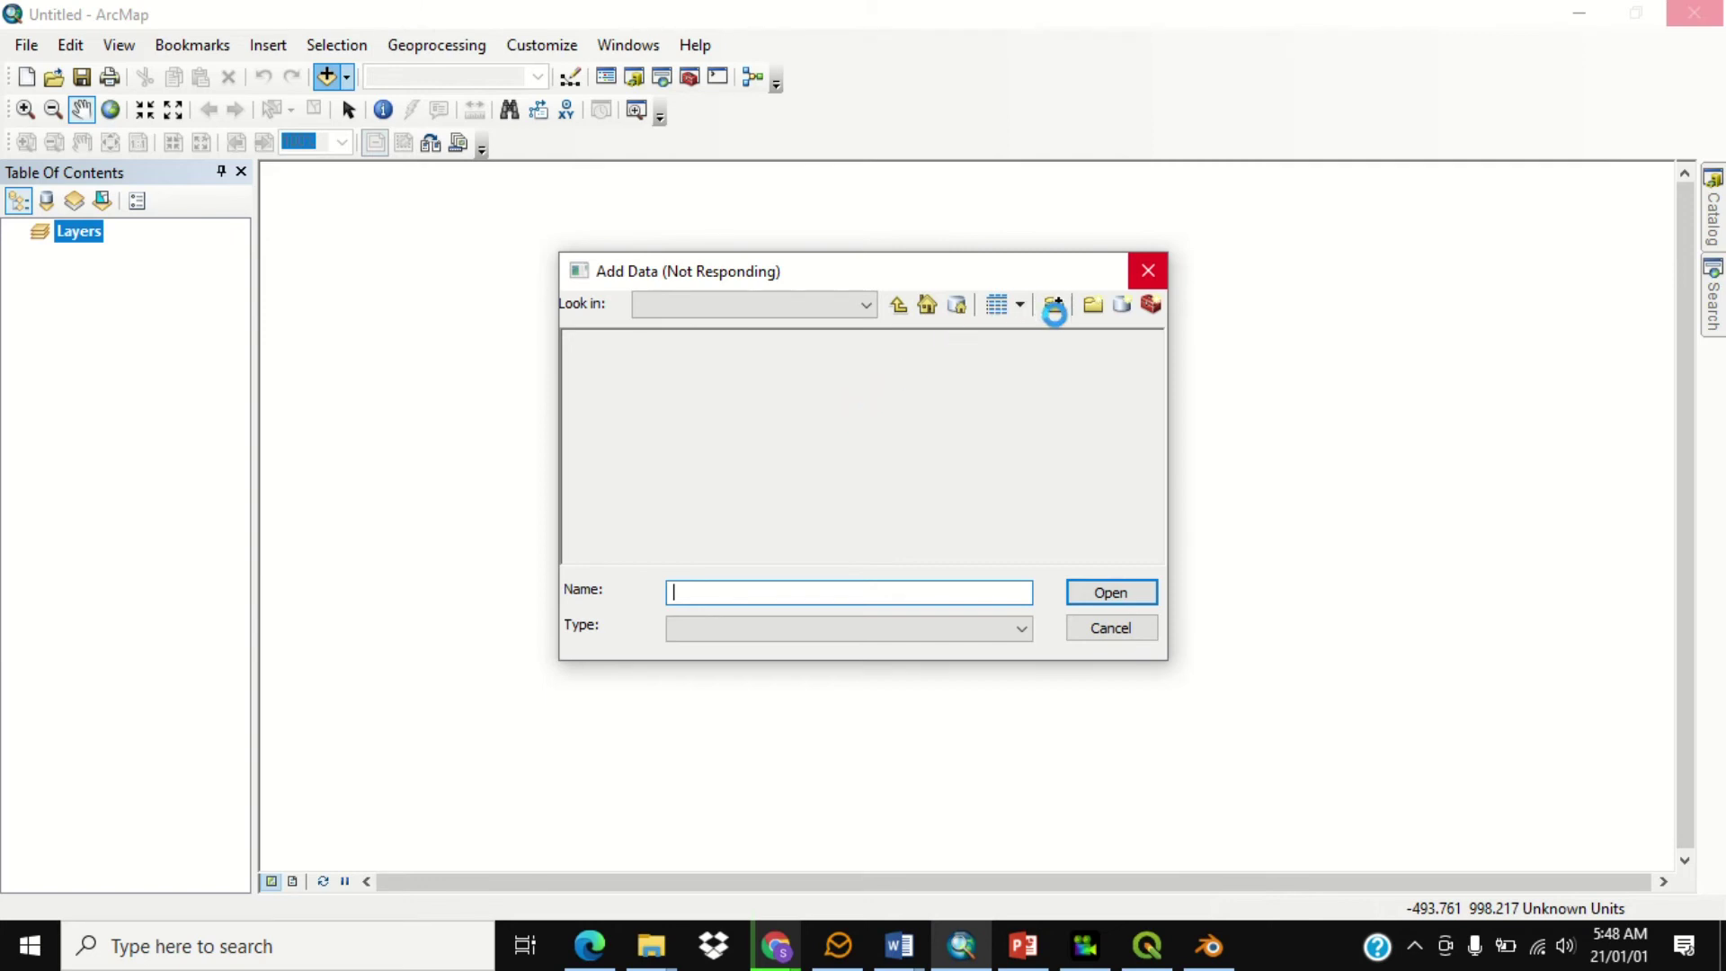
click(331, 78)
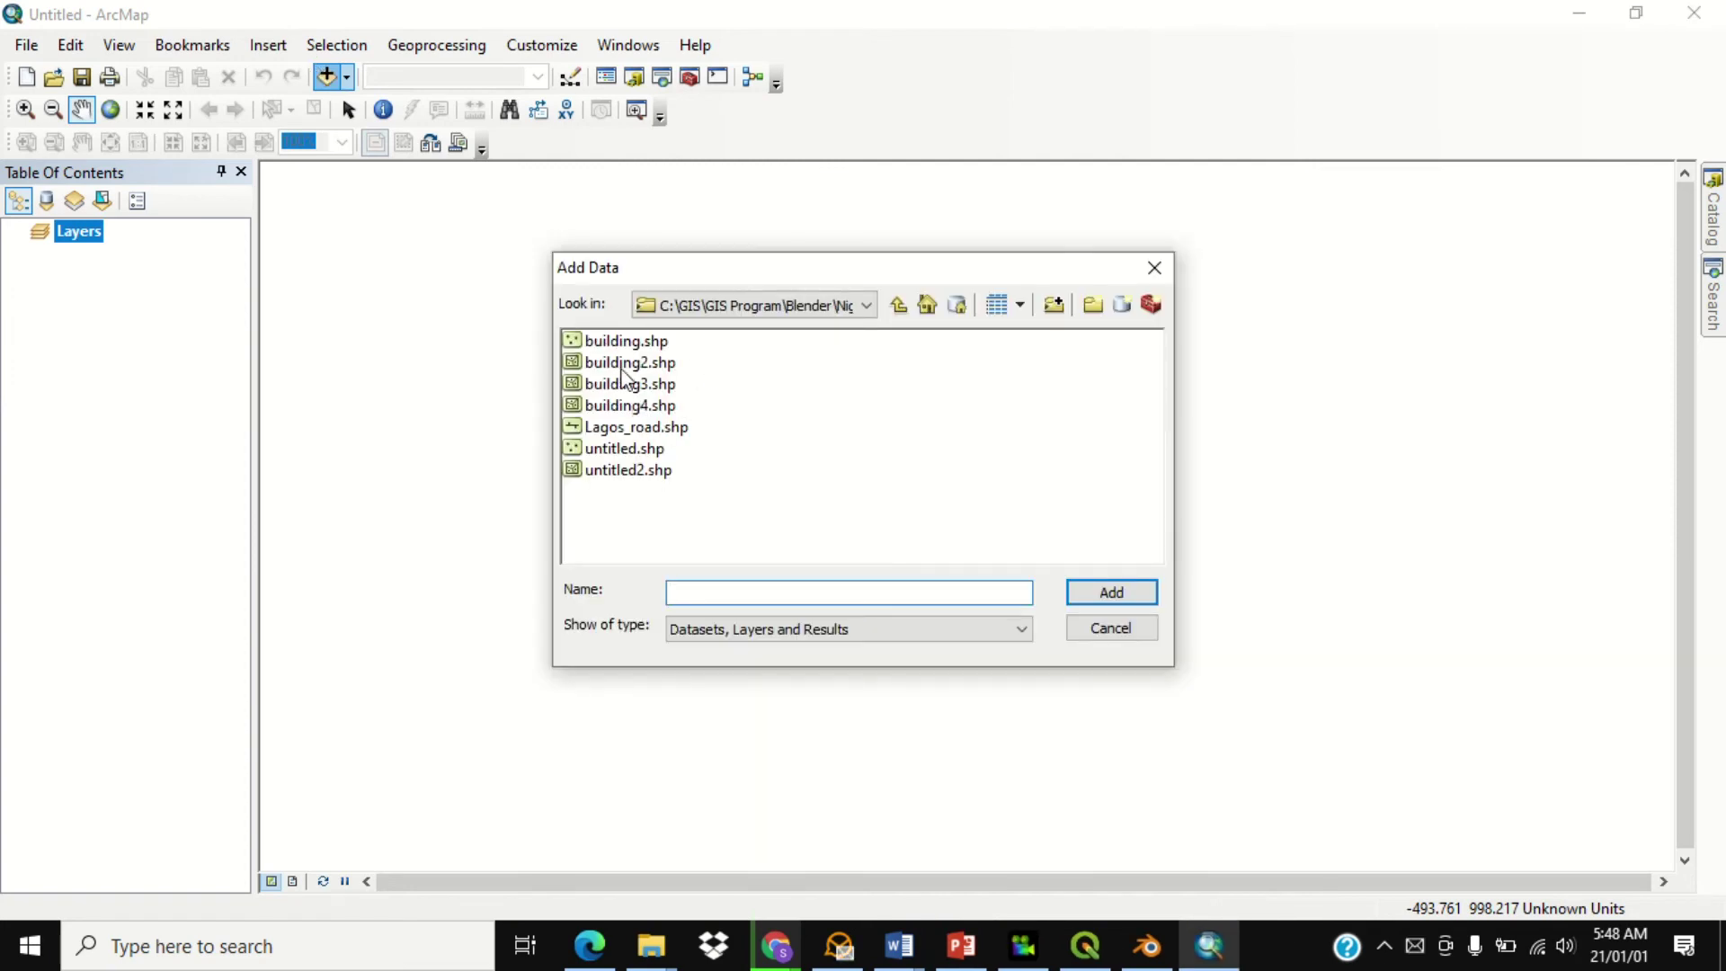
click(626, 429)
click(1088, 591)
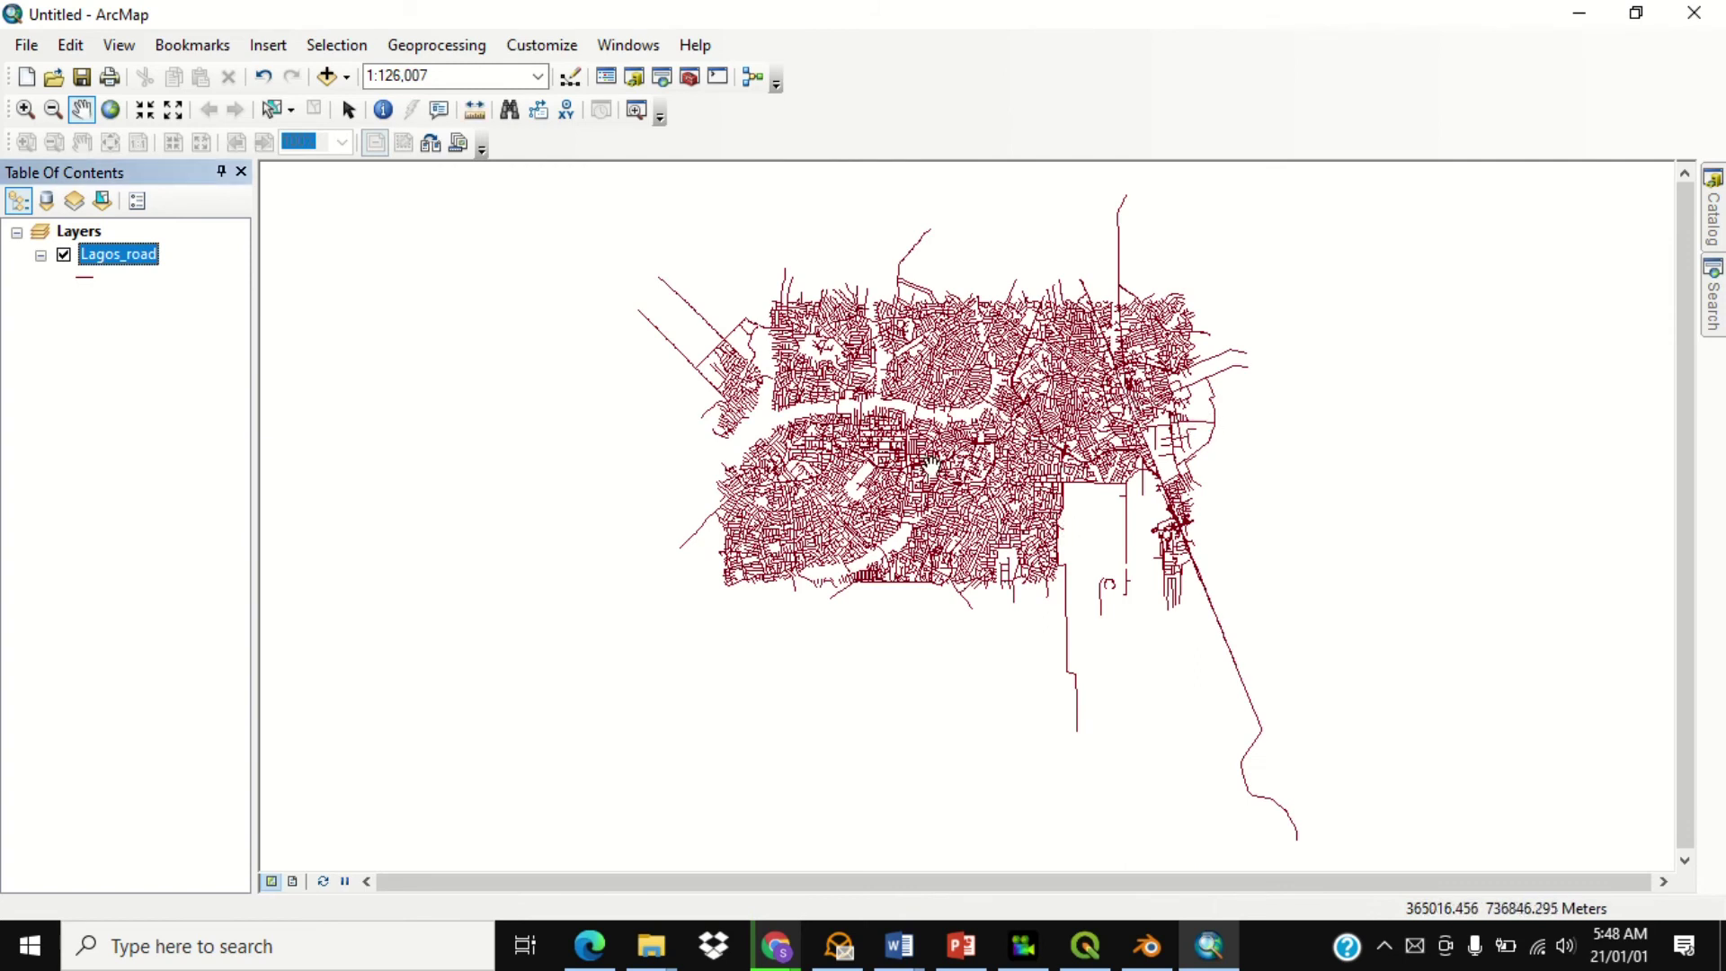
- Check the Lagos_road layer's options in the Table of Contents, then return to Blender
click(97, 256)
right_click(101, 261)
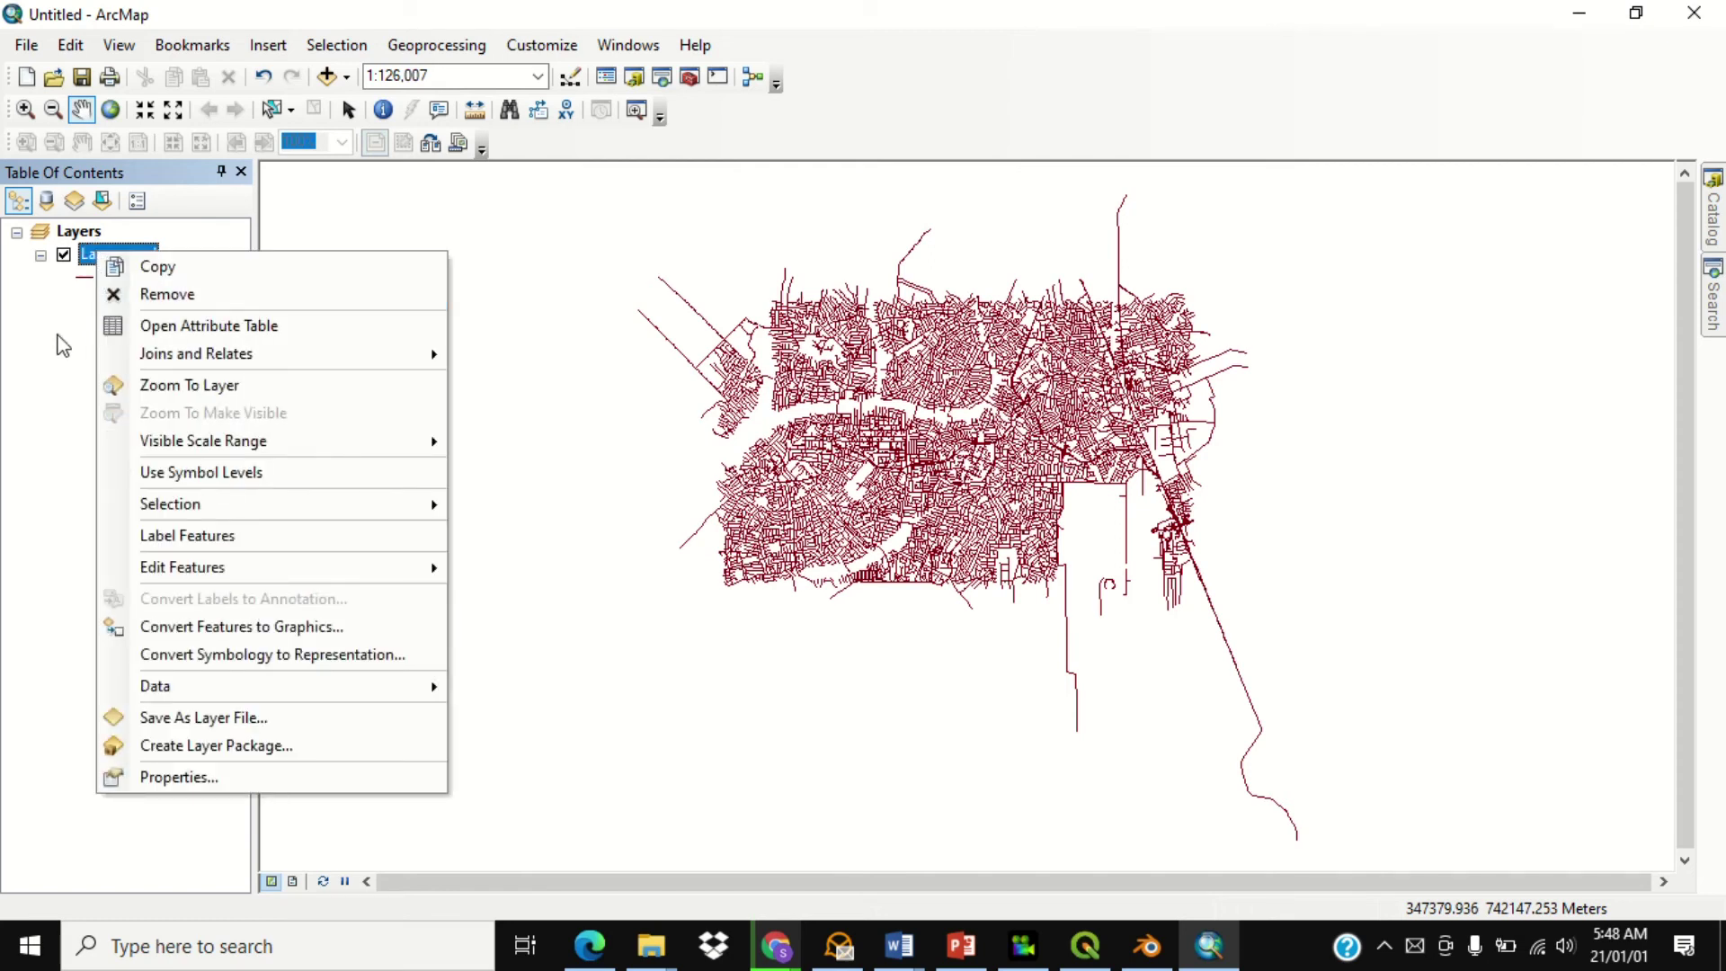
click(61, 338)
click(108, 261)
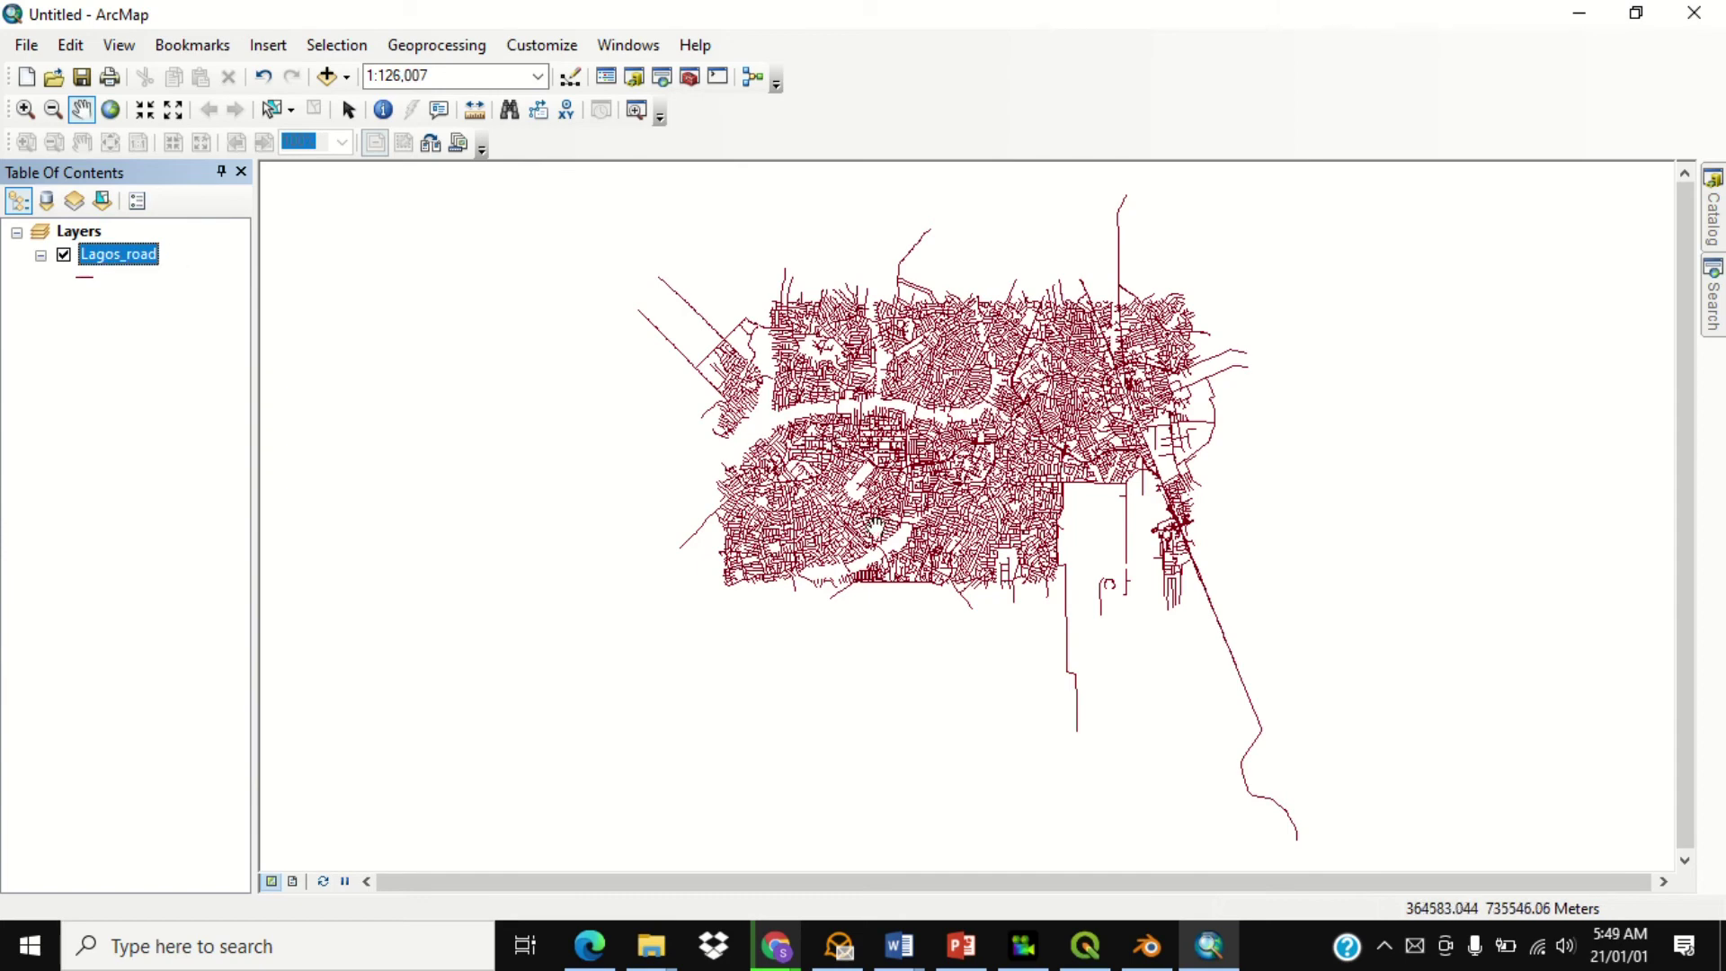
click(1147, 946)
- Review Blender's GIS import submenu, then return to ArcMap showing the Lagos_road layer
click(387, 111)
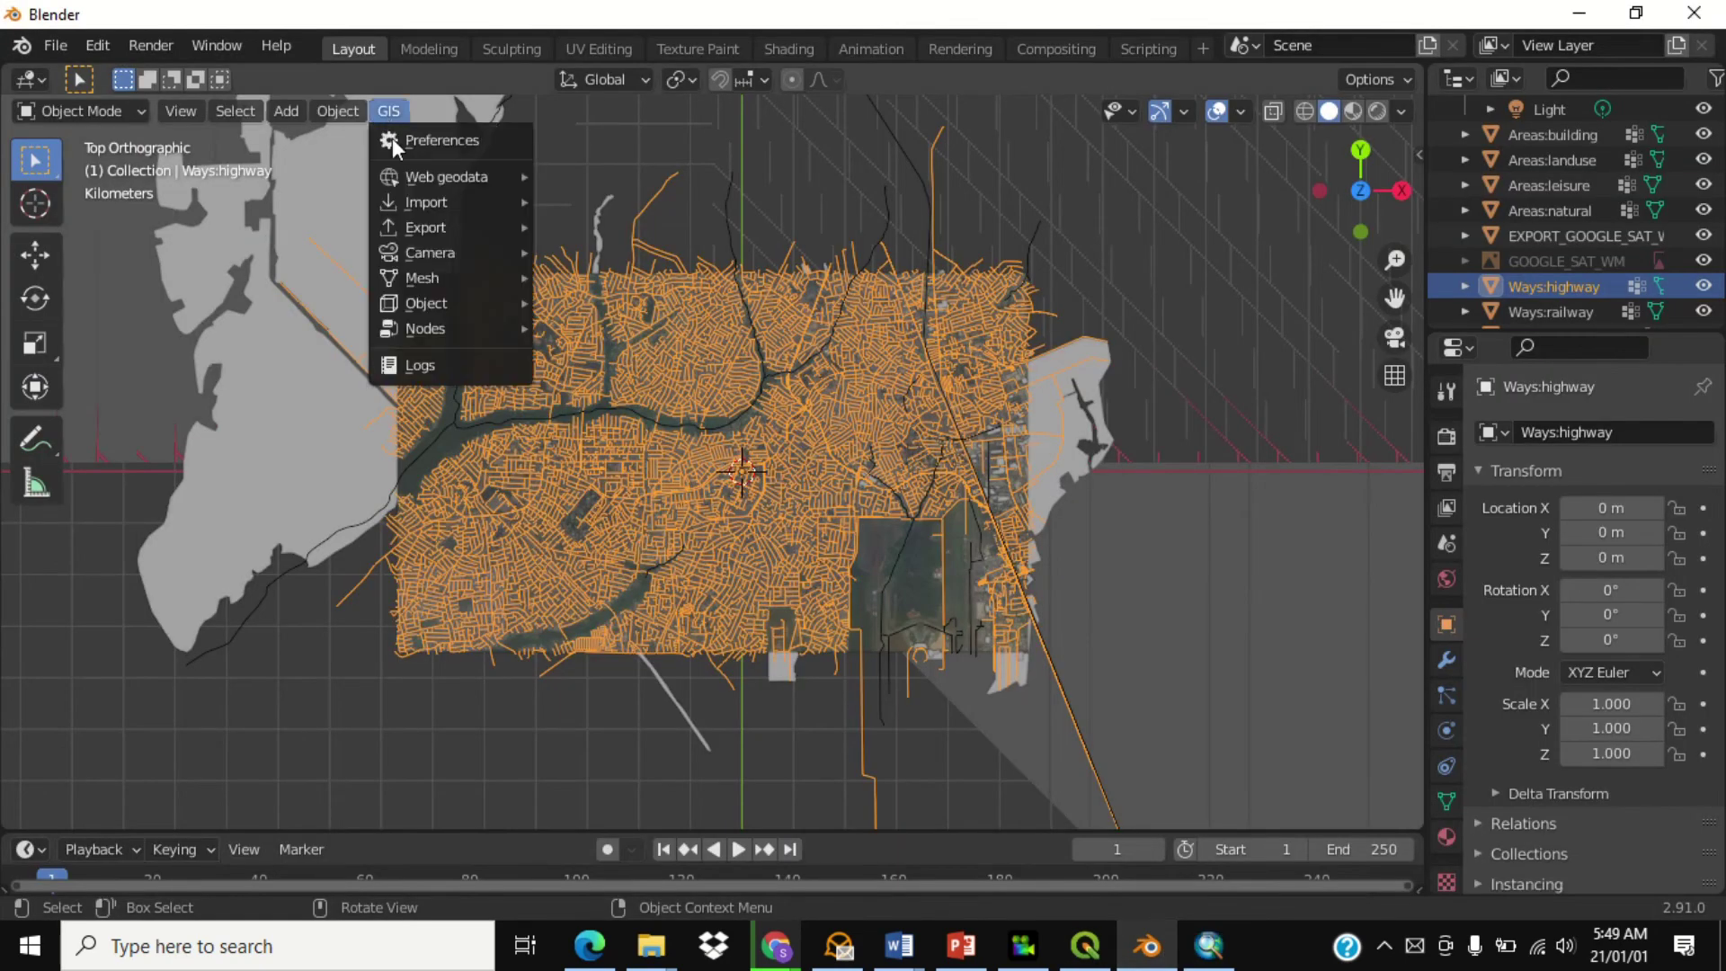
mouse_move(470, 205)
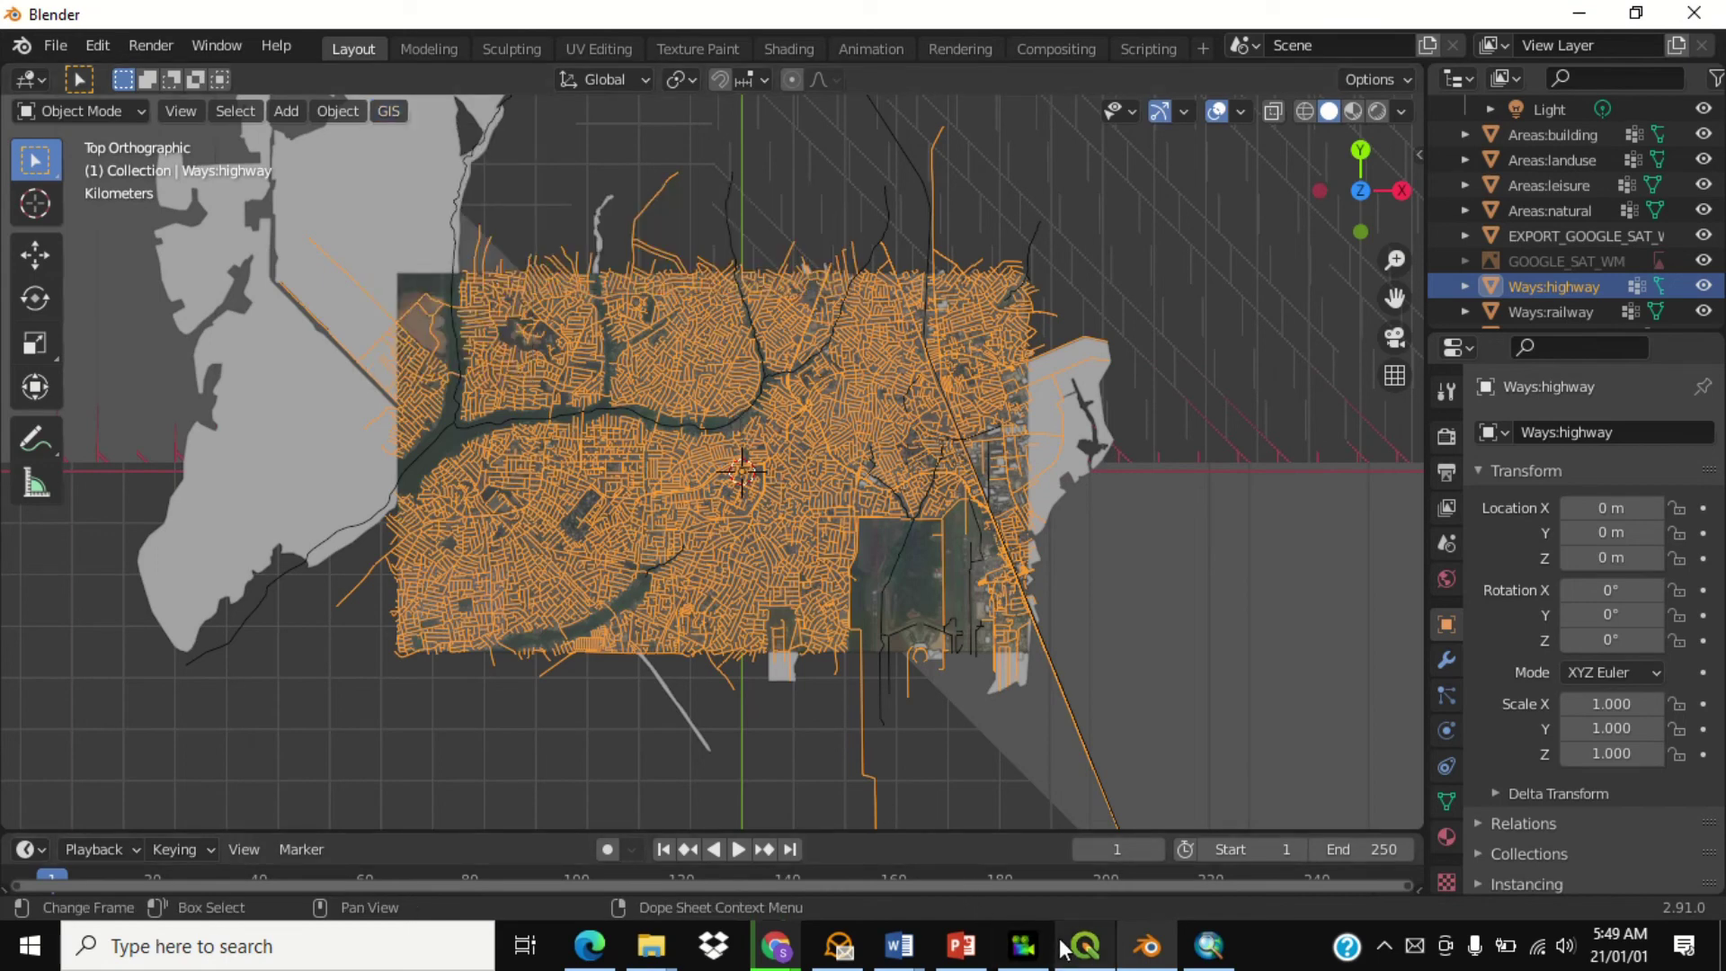
click(1209, 946)
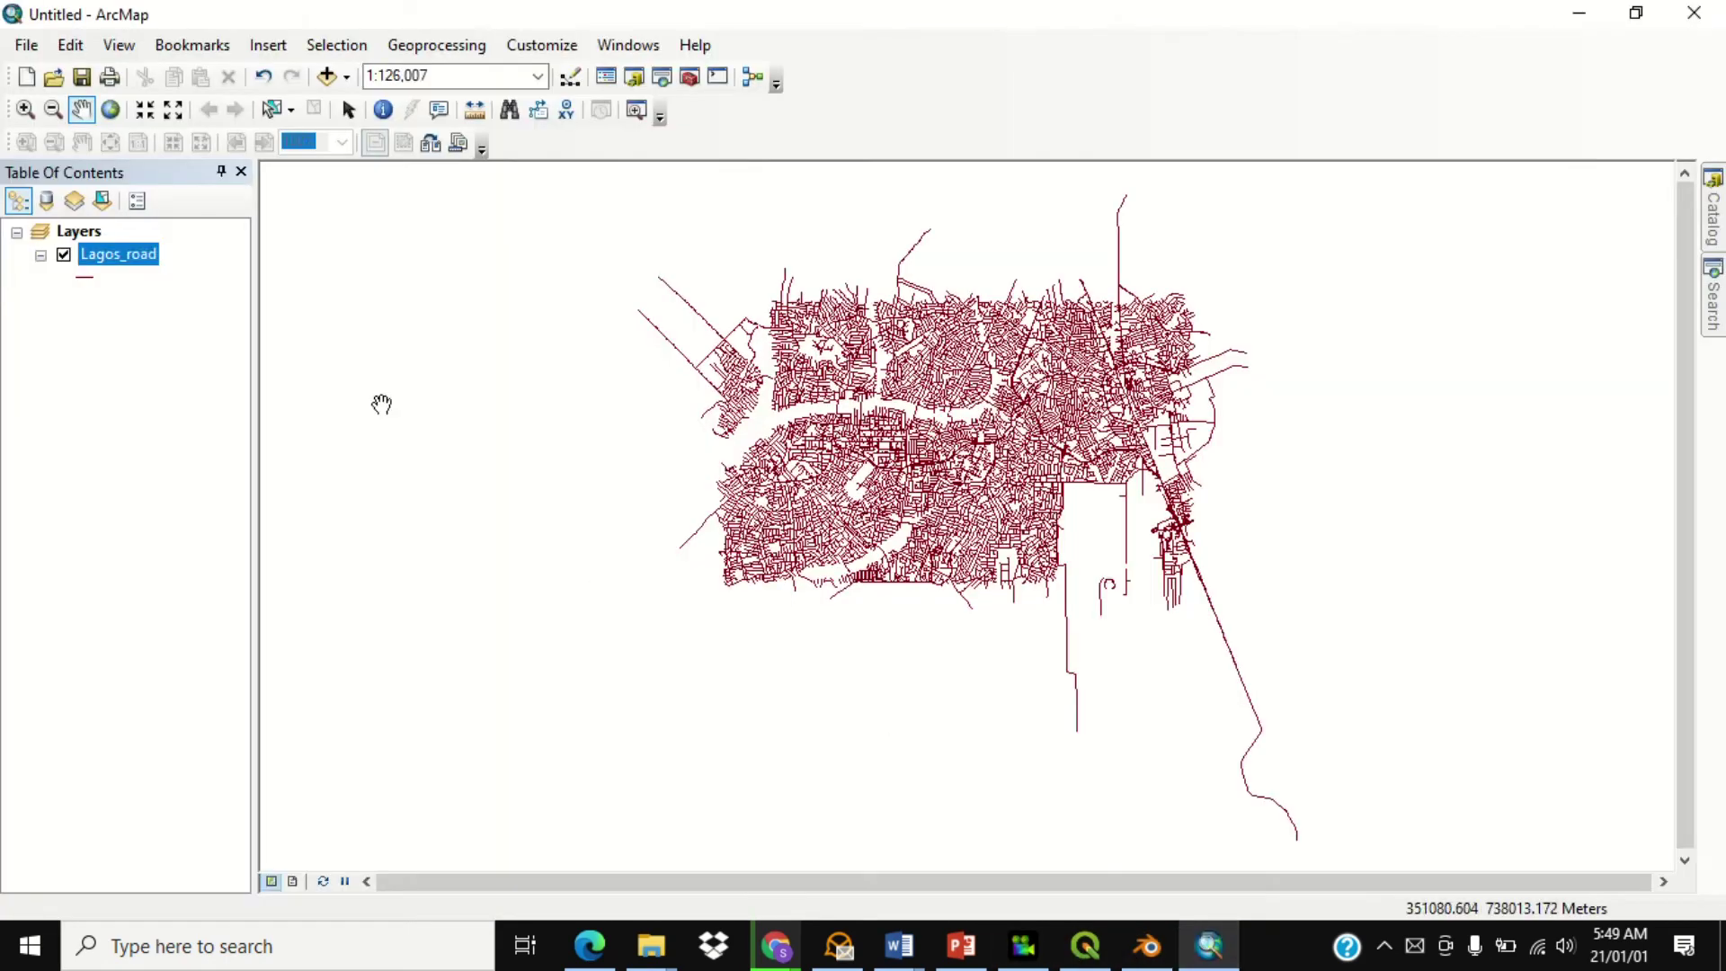
- Pan and zoom the Lagos_road streets in to 1:50,000, then back out to 1:100,000
right_click(110, 264)
drag(521, 229, 565, 440)
scroll(852, 544, up, 2)
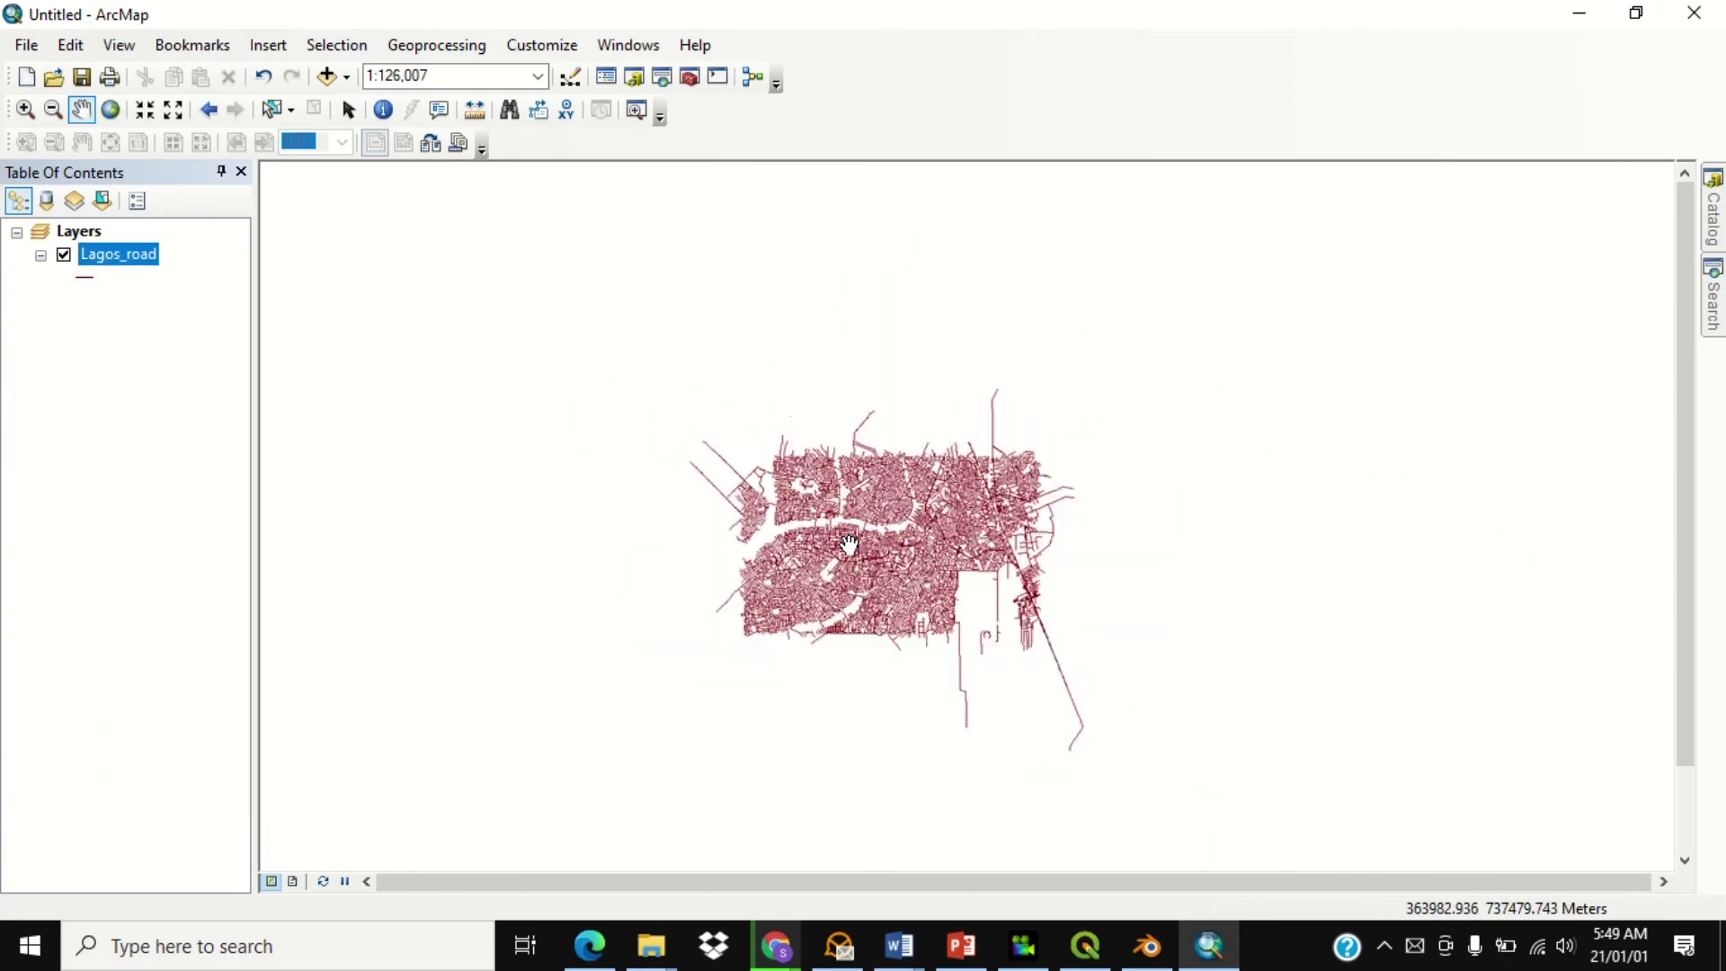
scroll(850, 544, down, 4)
scroll(849, 544, down, 3)
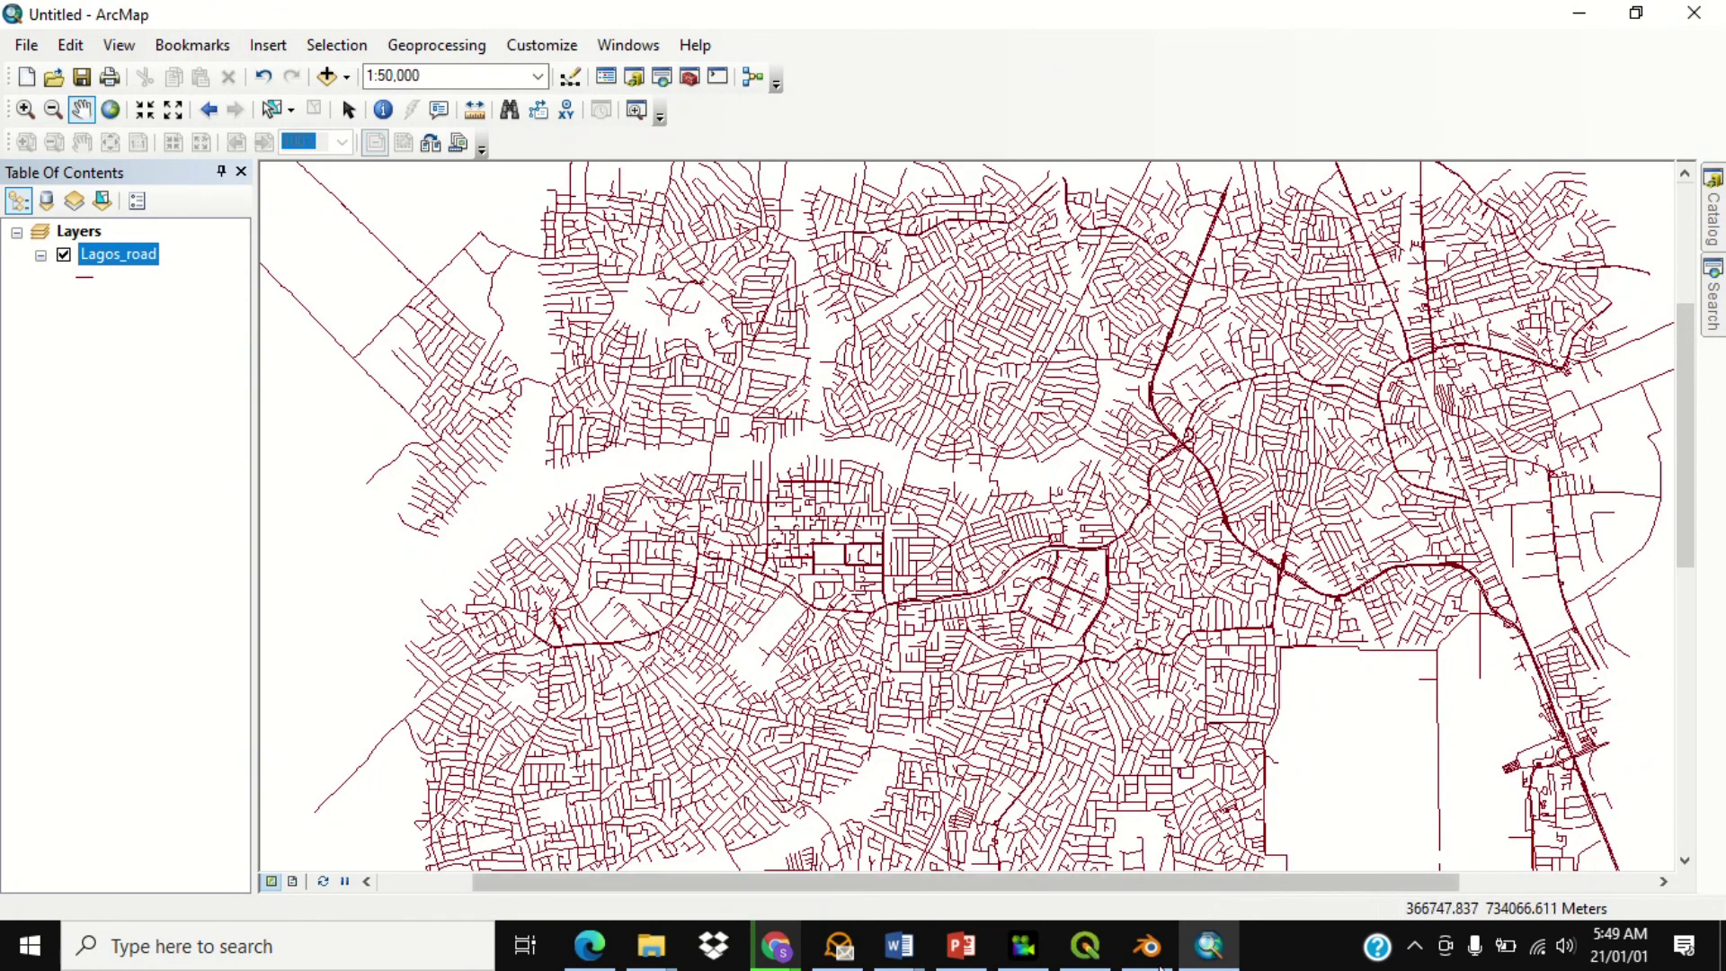
scroll(773, 502, up, 2)
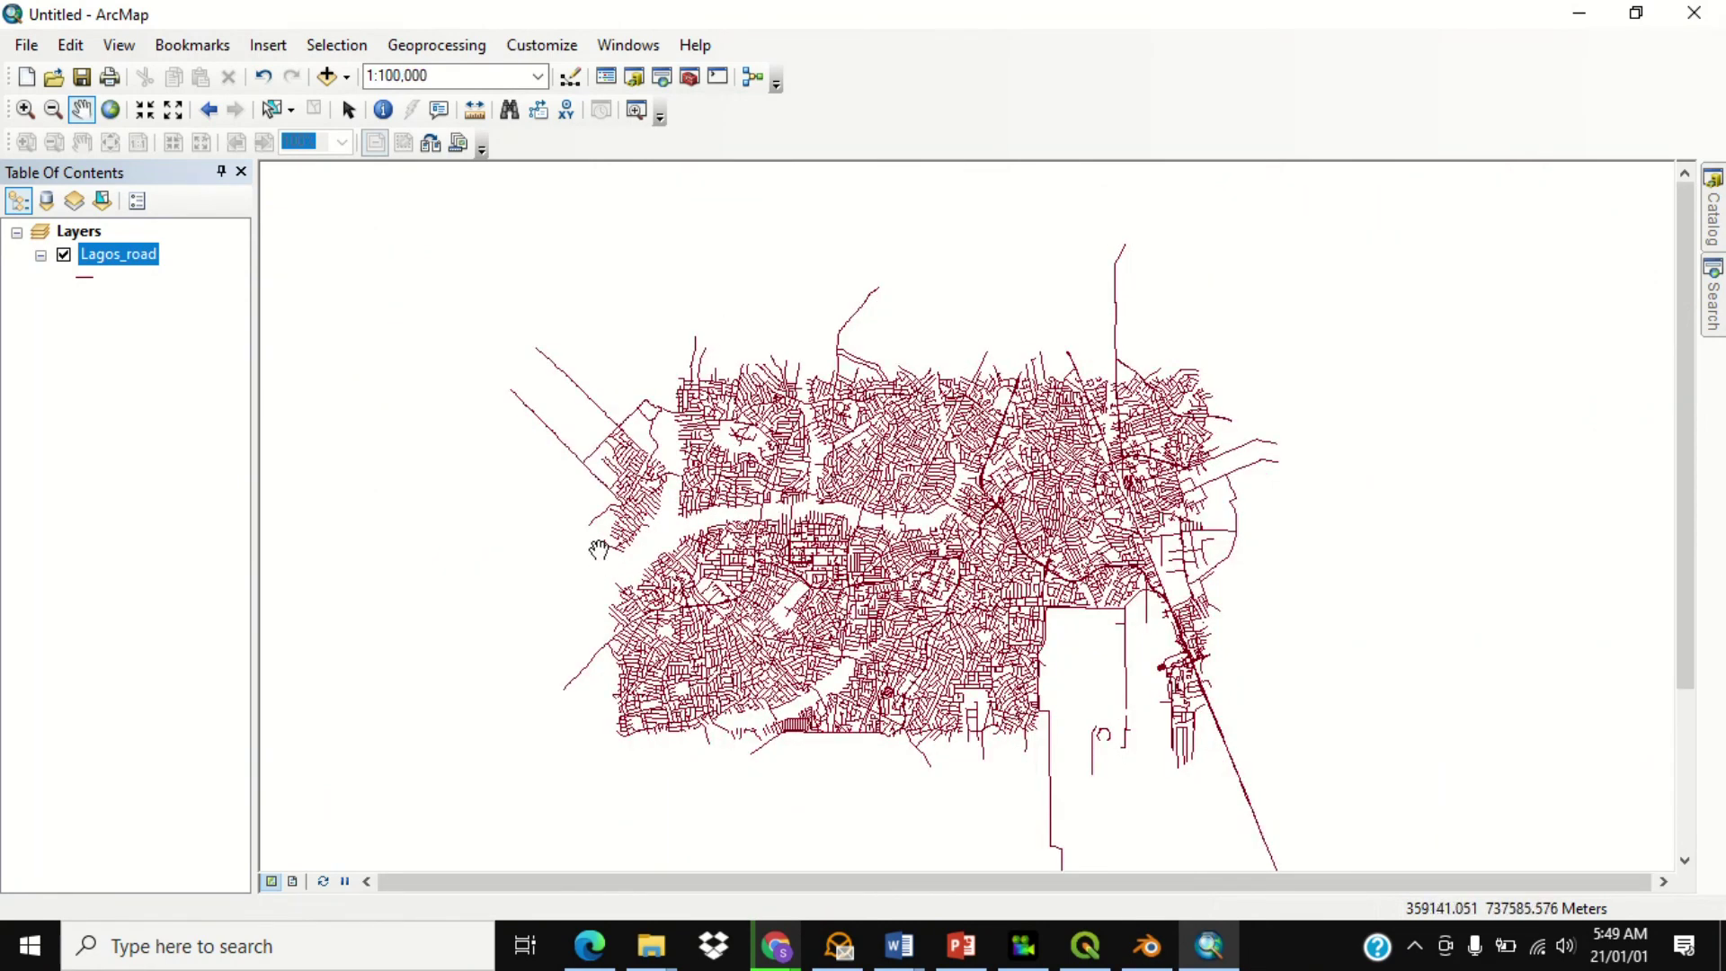